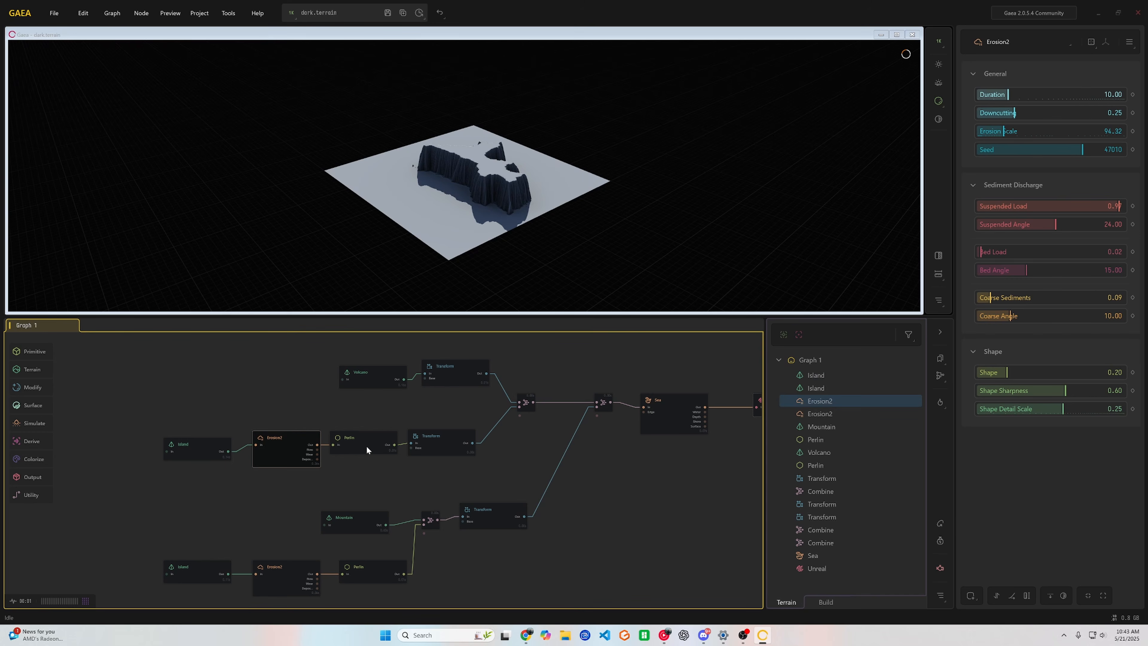
- Inspect the first island branch's Perlin and Transform nodes, the Volcano branch, and the Combine node that merges them
click(367, 448)
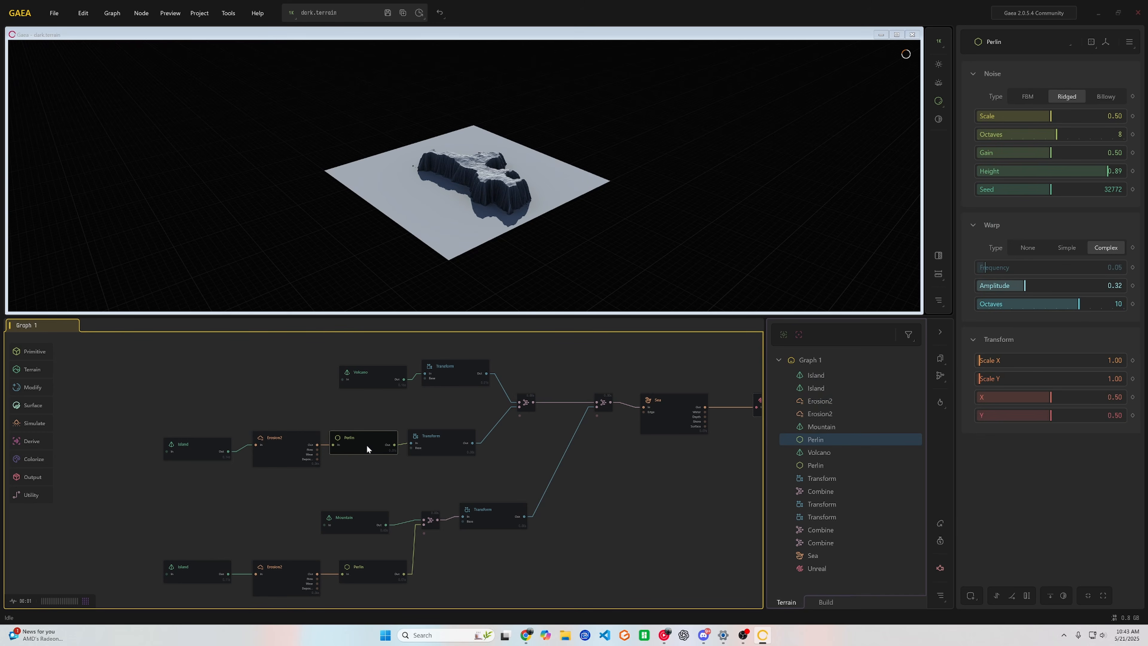
click(427, 440)
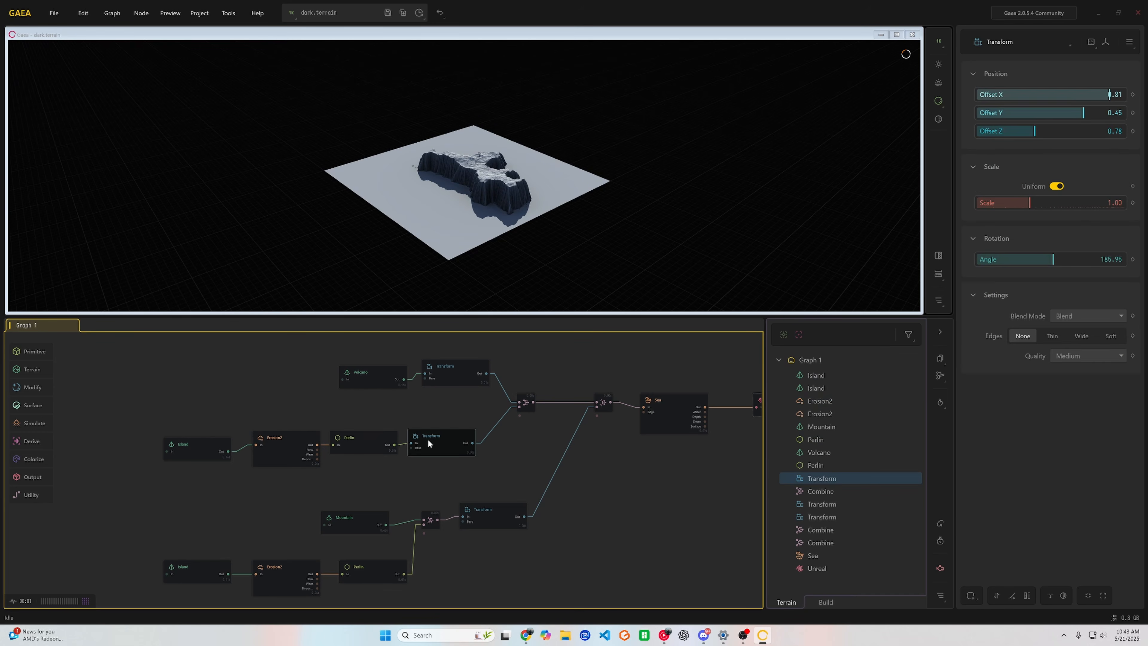
click(375, 376)
click(455, 375)
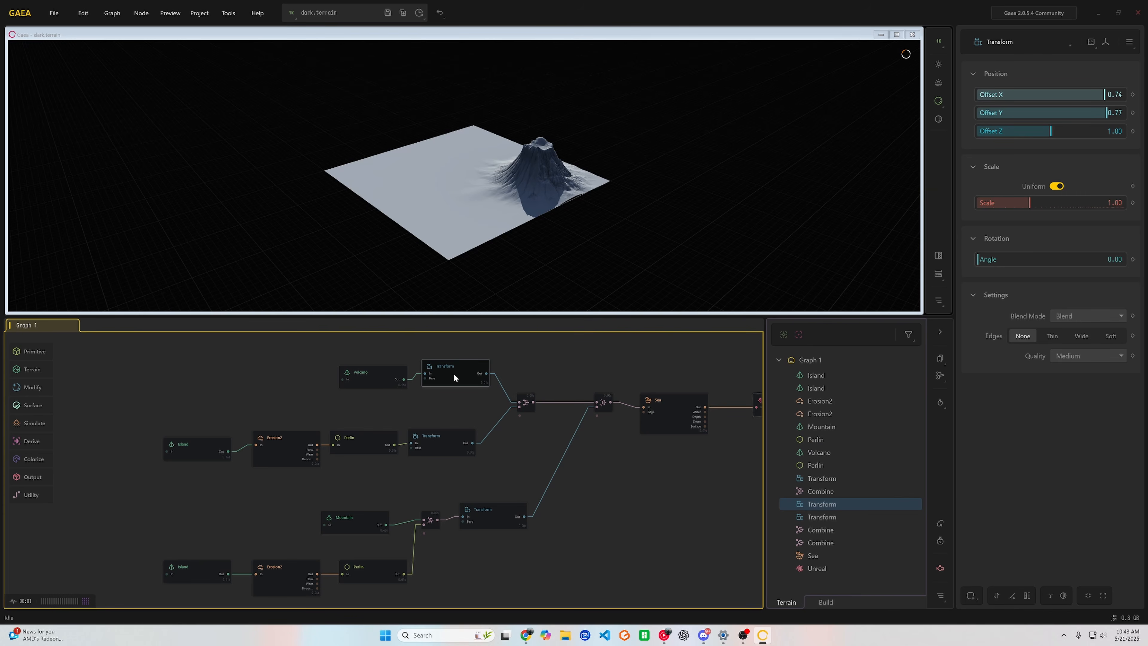
click(526, 402)
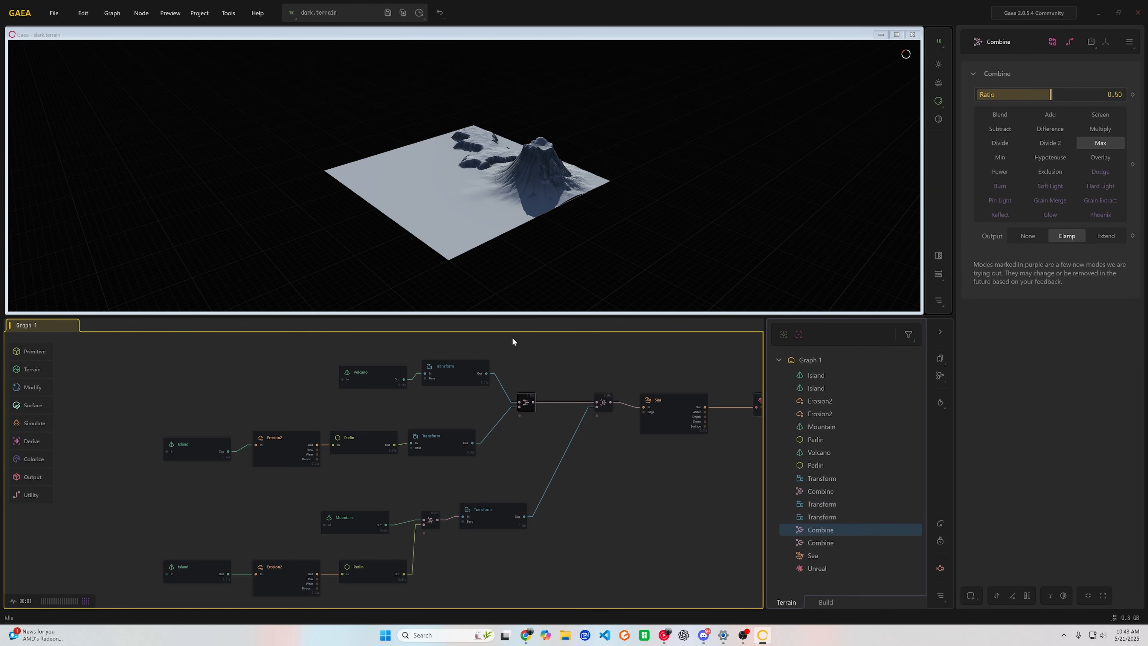
drag(431, 226, 504, 198)
scroll(421, 188, up, 5)
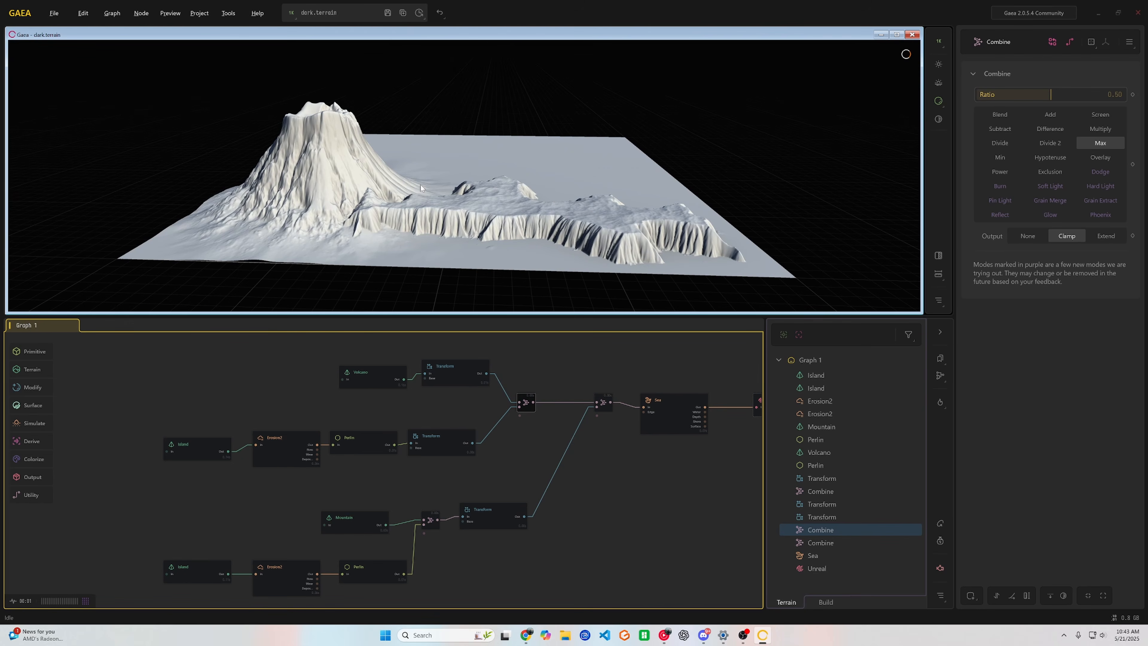
drag(420, 188, 400, 205)
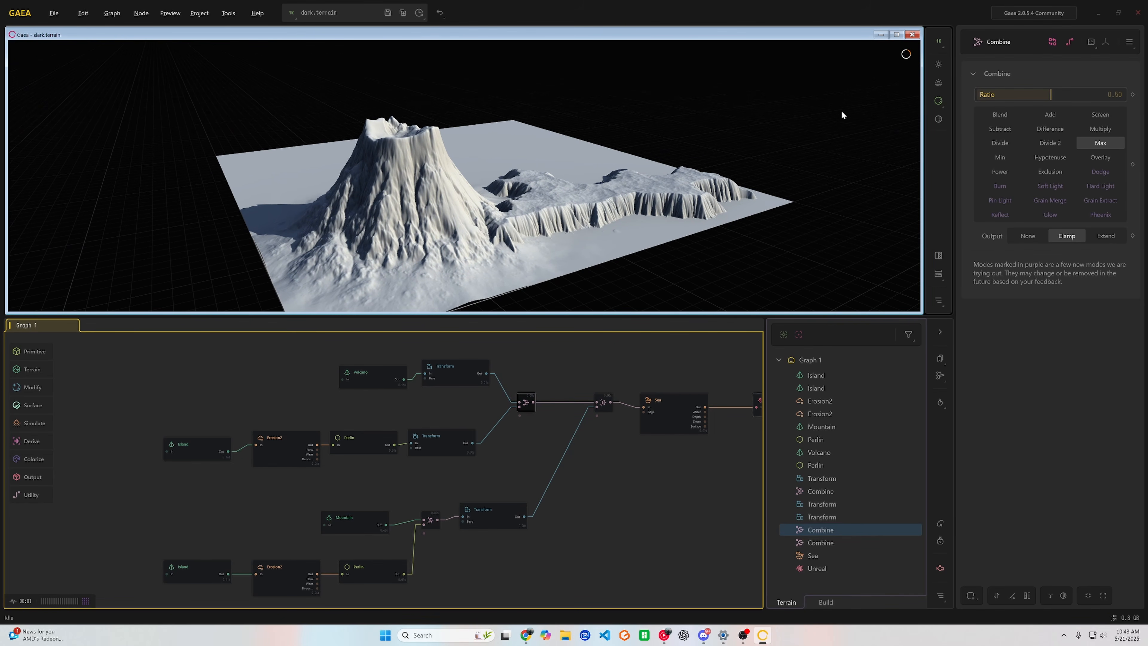
- Inspect the second Island node with its Erosion2 and Perlin nodes, the Mountain node, and the Combine node joining them
click(197, 572)
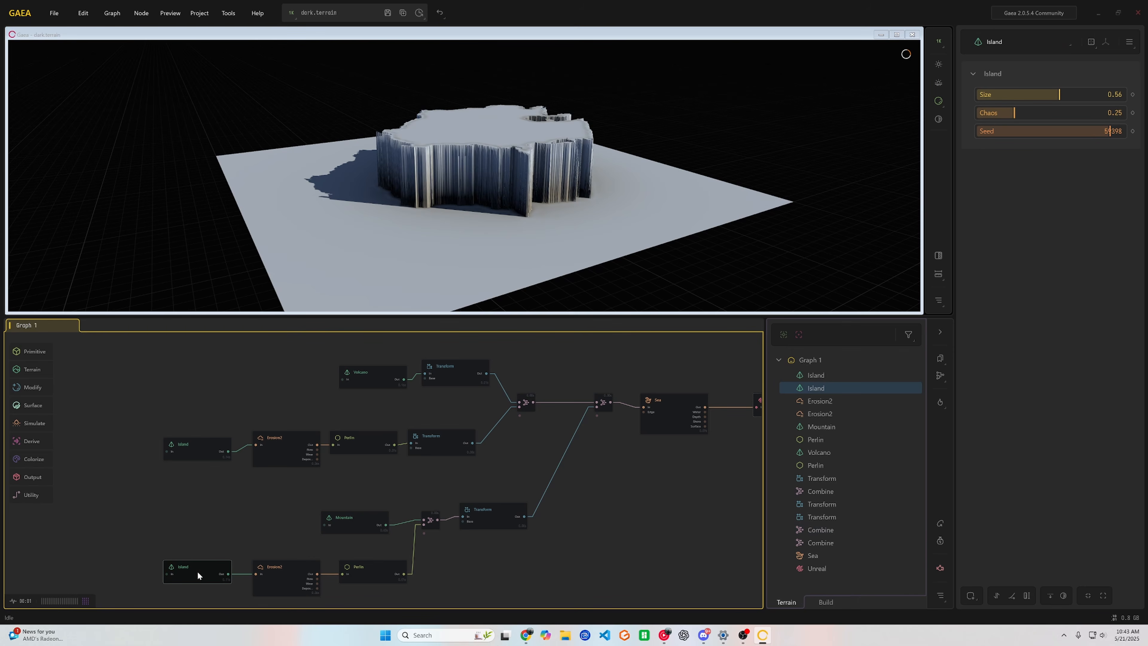
click(292, 578)
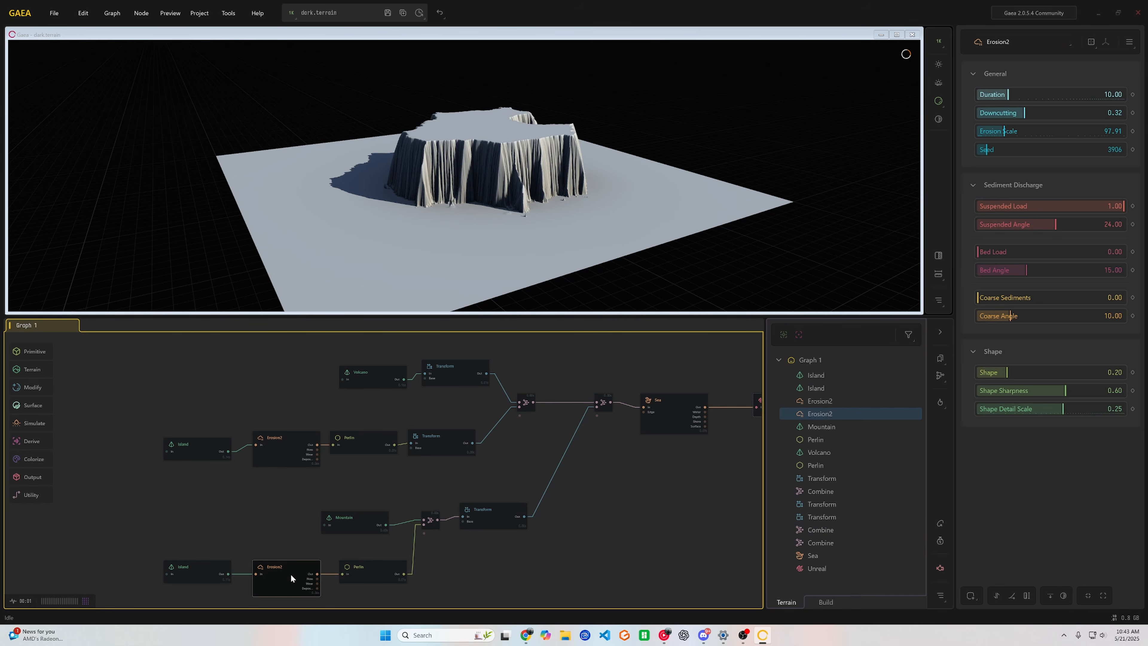
click(371, 579)
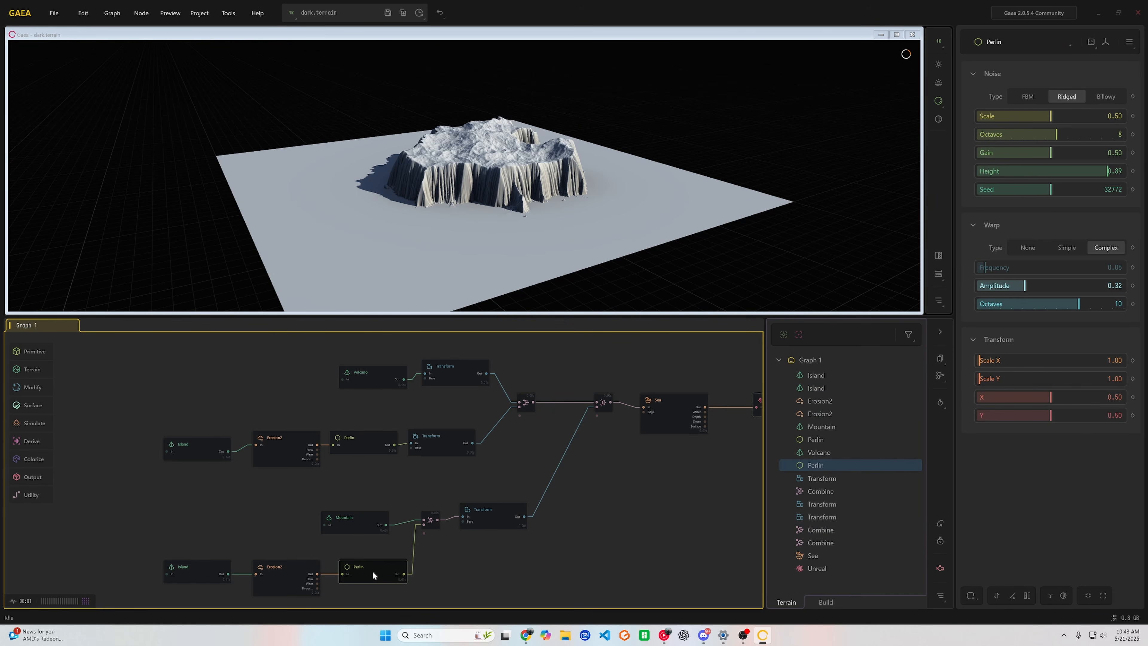
click(355, 519)
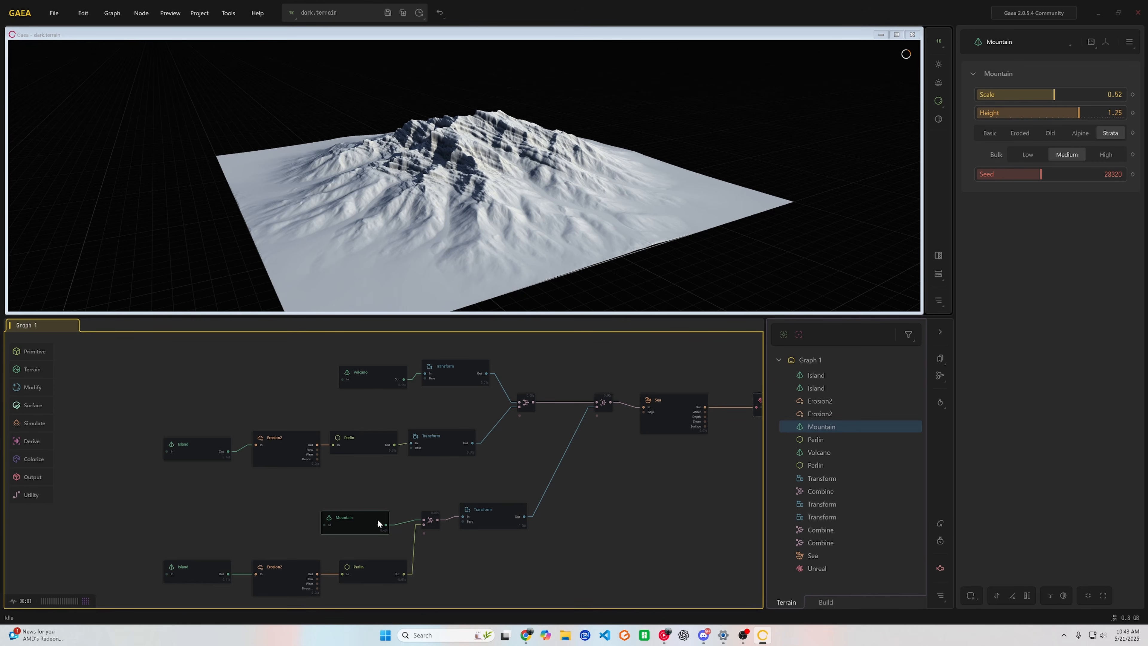
click(430, 521)
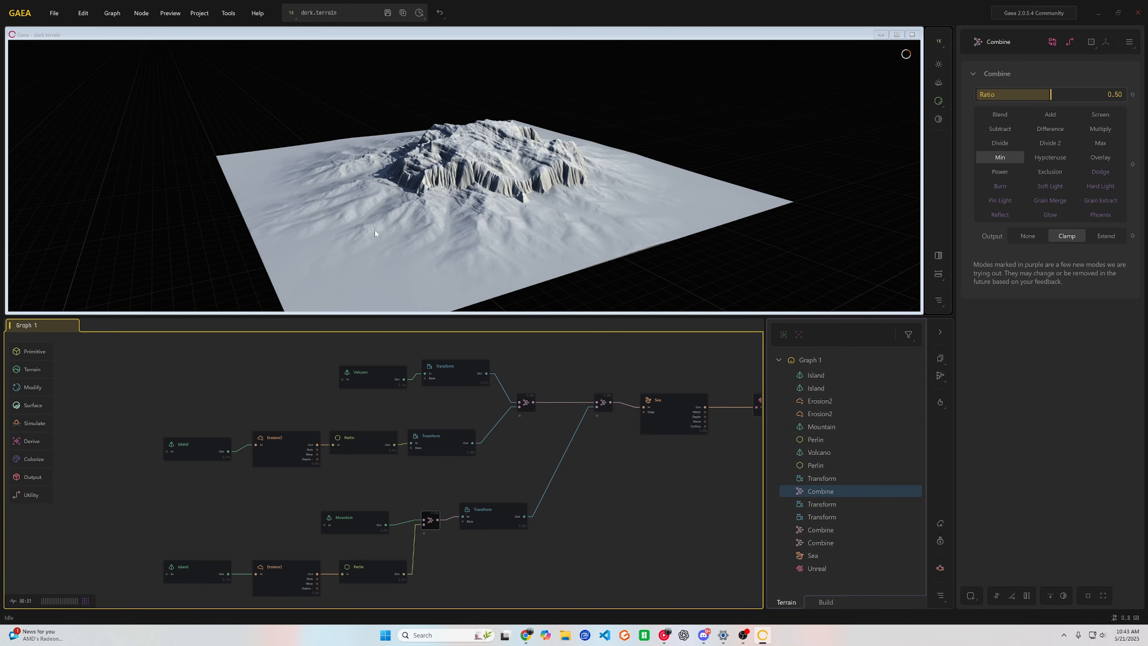
drag(375, 233, 393, 214)
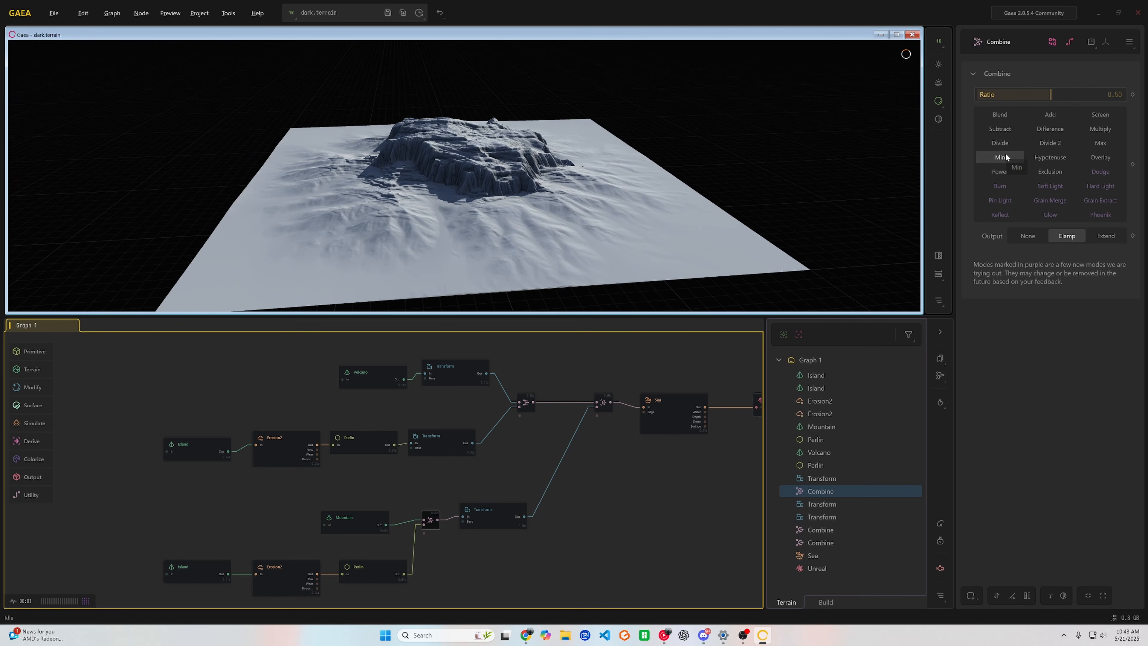
- Try the Subtract, Multiply, Max and Divide modes on the Mountain branch's Combine node and return it to Min
click(999, 132)
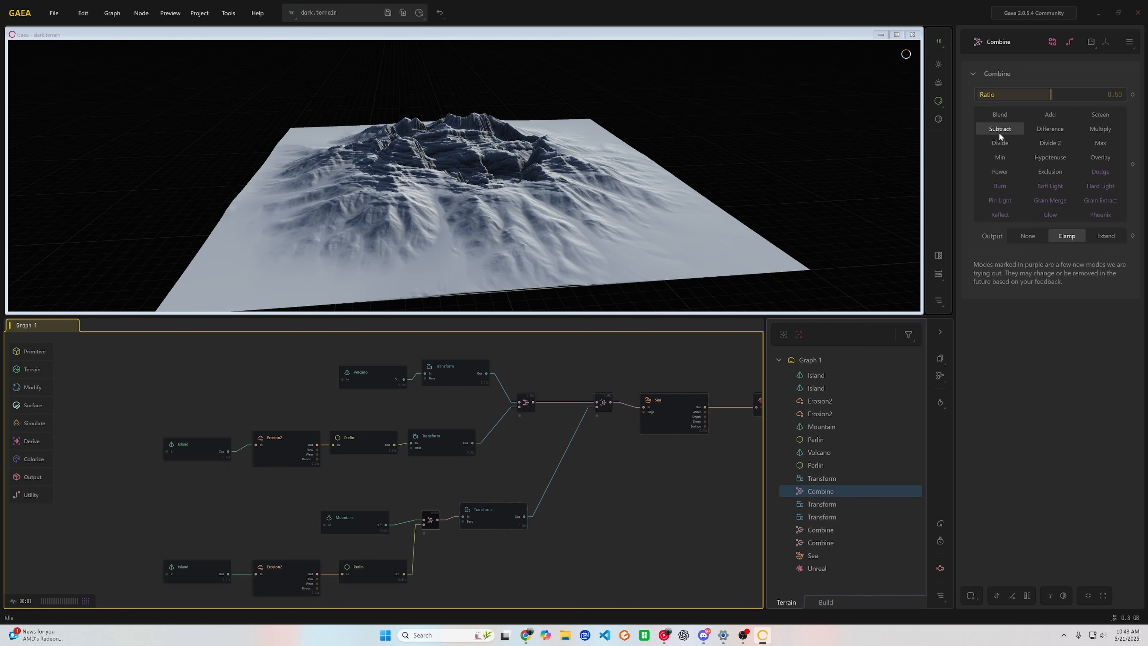
click(1108, 129)
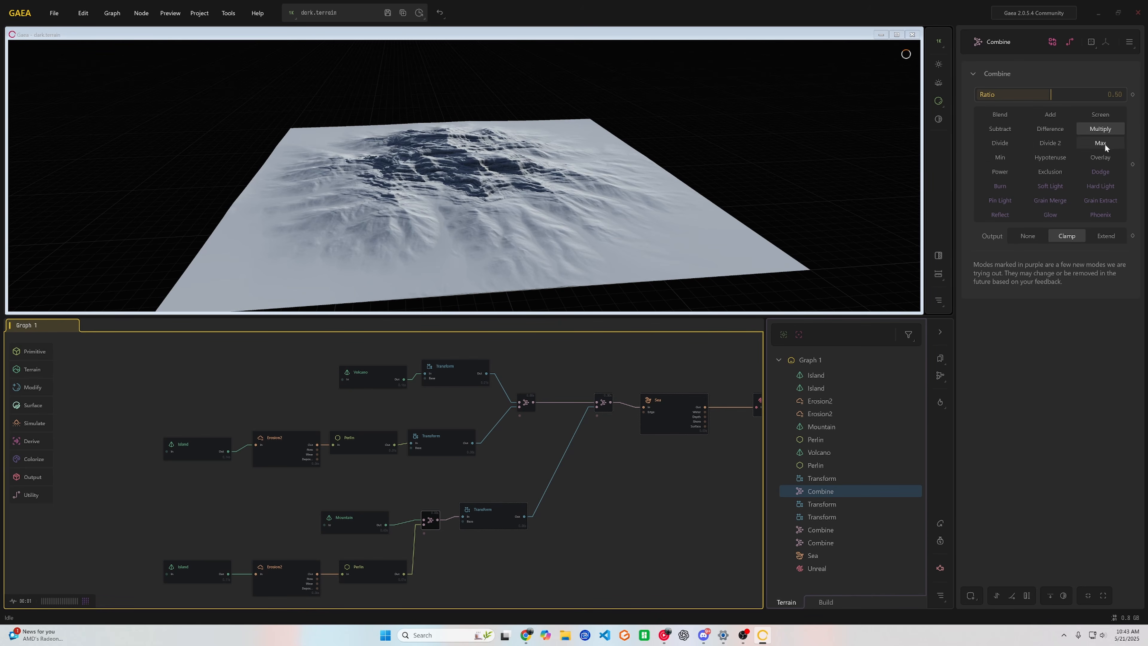
click(1103, 144)
click(999, 143)
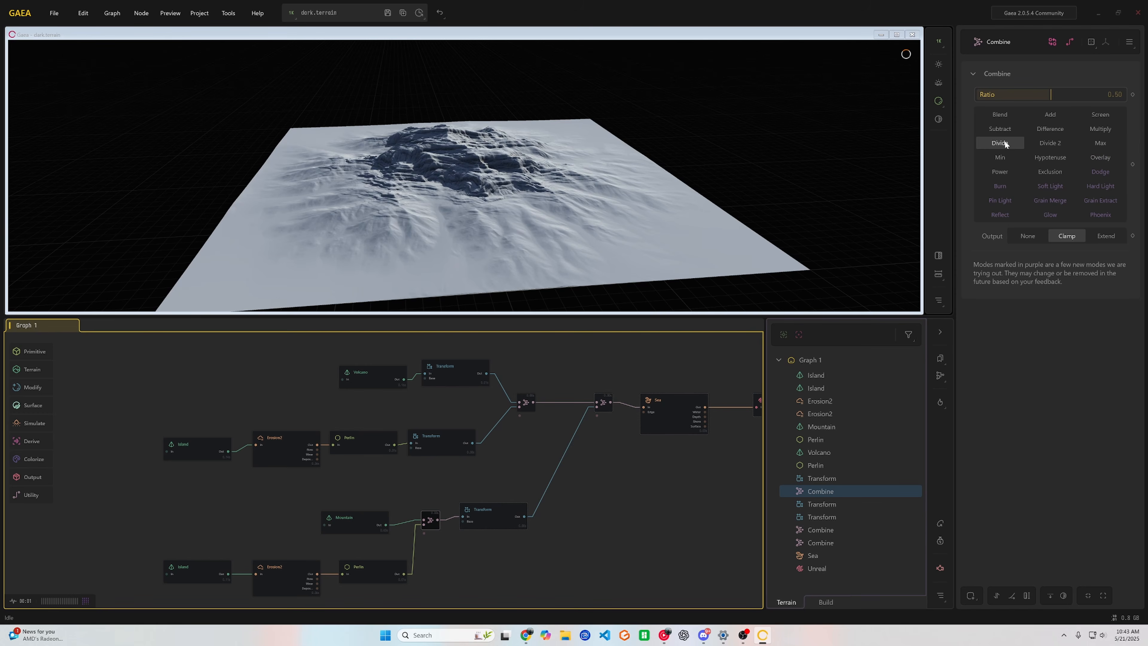
mouse_move(520, 136)
mouse_down()
mouse_move(566, 193)
mouse_move(590, 169)
mouse_move(485, 164)
mouse_move(507, 92)
mouse_move(504, 52)
mouse_move(502, 107)
mouse_move(585, 141)
mouse_move(514, 142)
mouse_up()
scroll(485, 164, up, 6)
click(1000, 158)
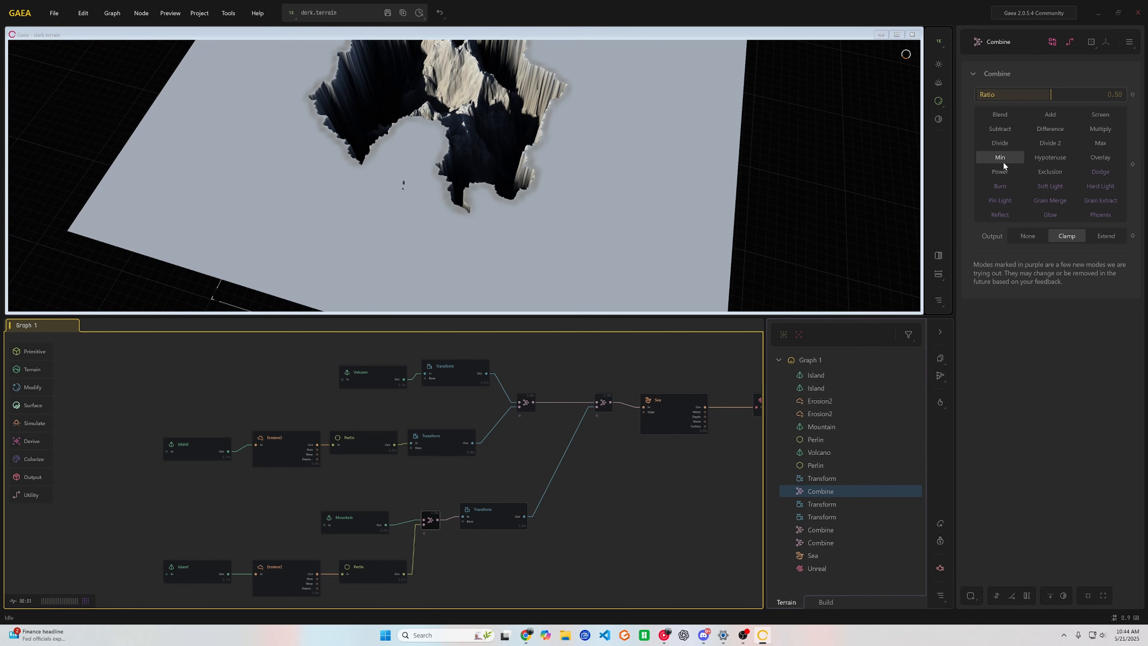
- Examine the combined mountain and island terrain and the output of the Transform node that follows it
scroll(700, 163, down, 4)
drag(700, 163, 722, 105)
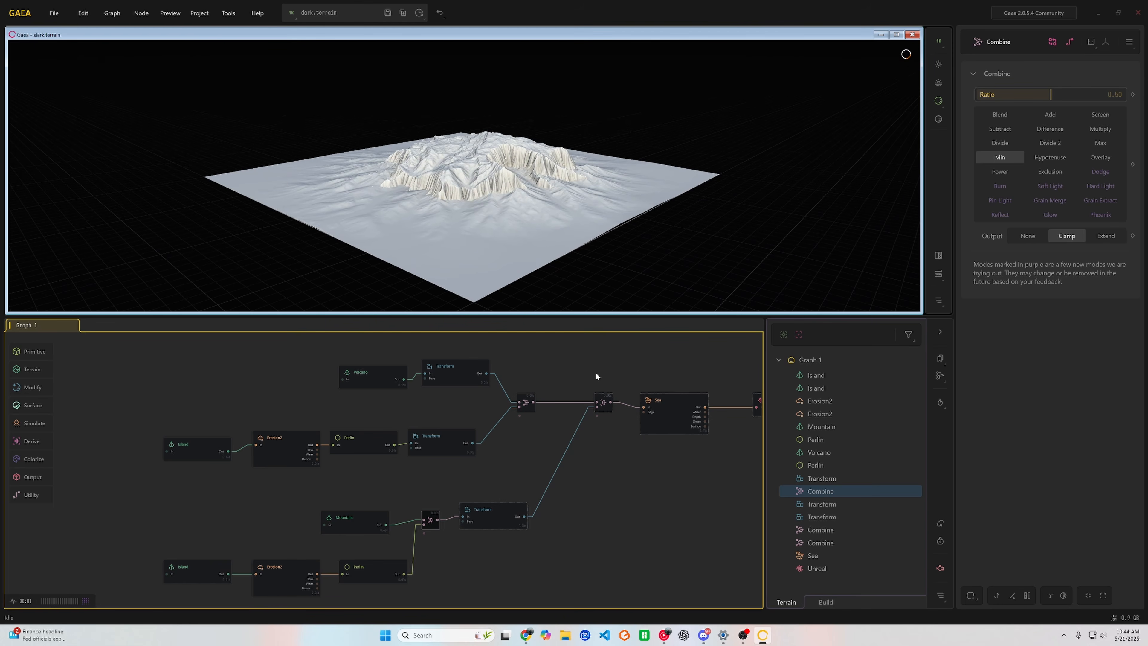
click(494, 507)
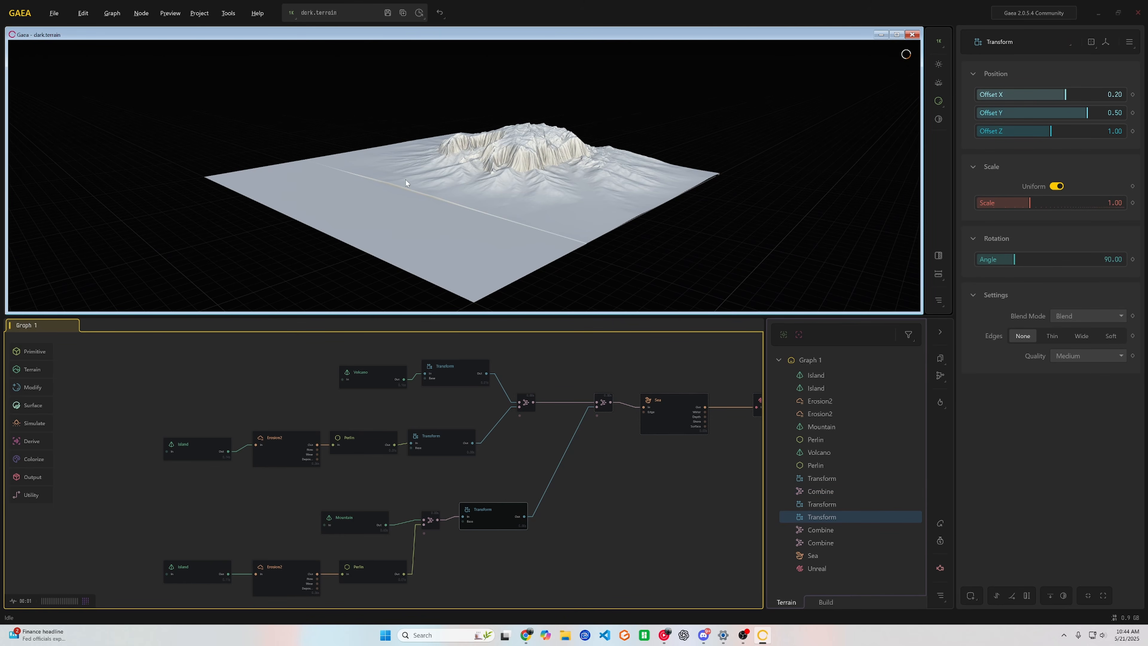
drag(406, 180, 463, 209)
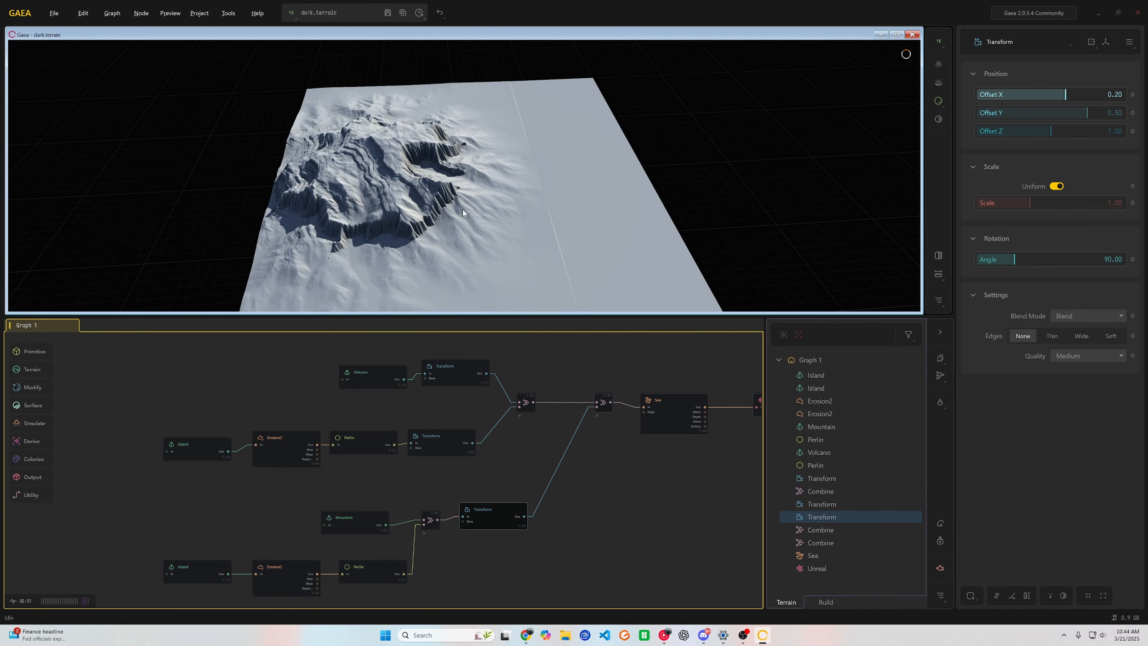
- Try the Min, Hypotenuse, Overlay, Exclusion and Power modes on the Volcano branch's Combine node and return it to Max
click(525, 402)
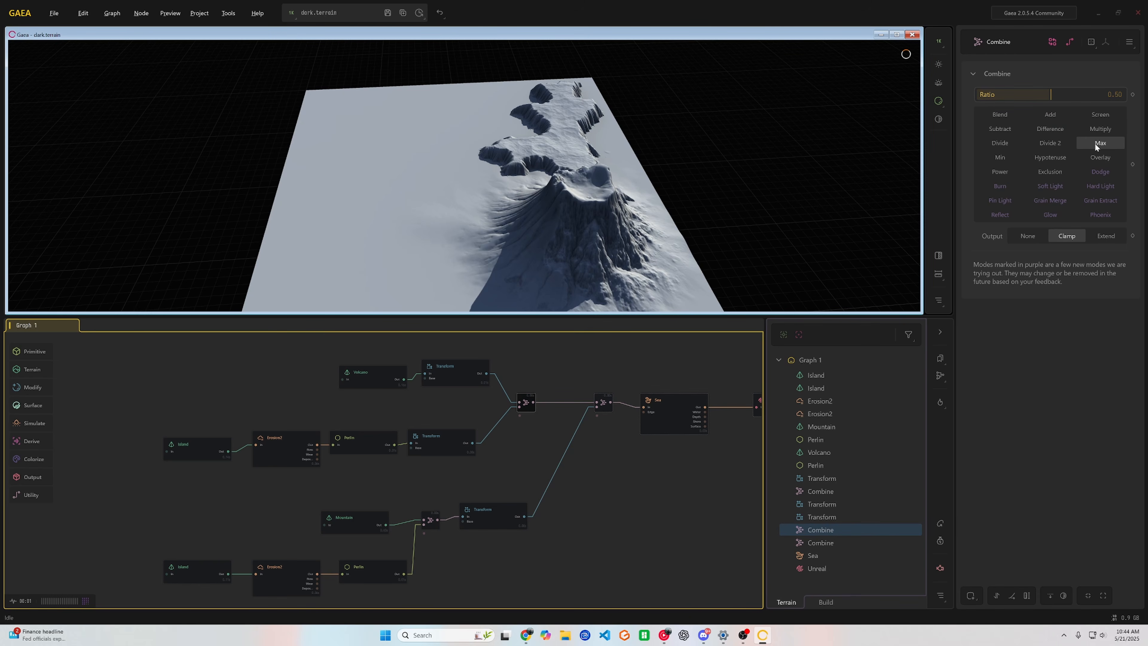
drag(570, 210, 816, 178)
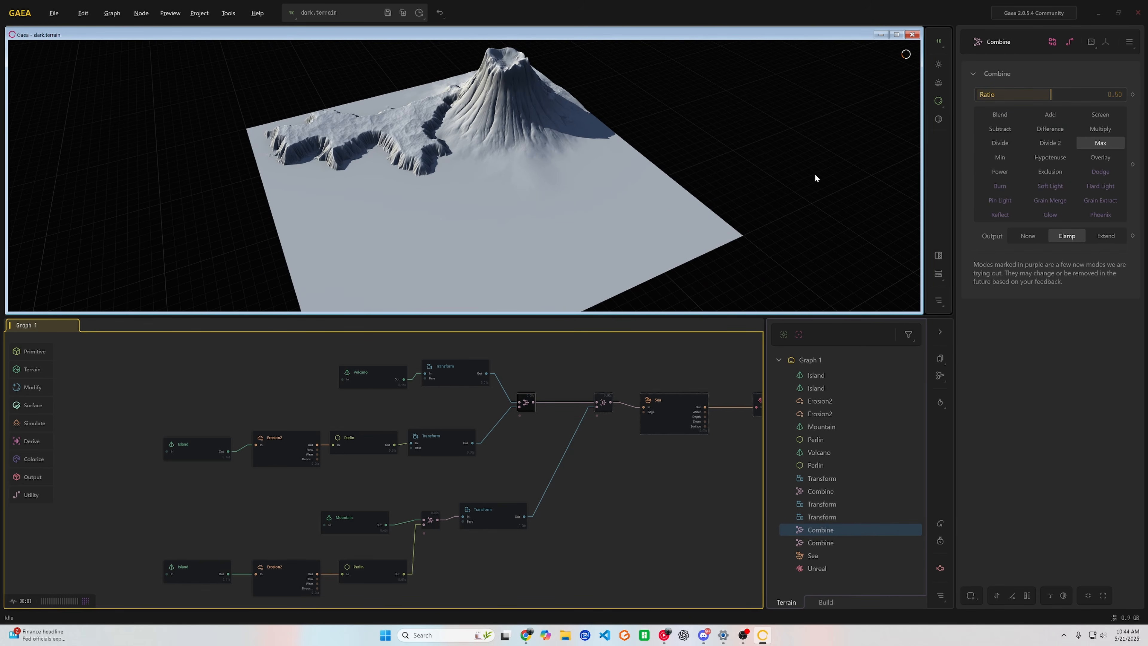
click(1000, 157)
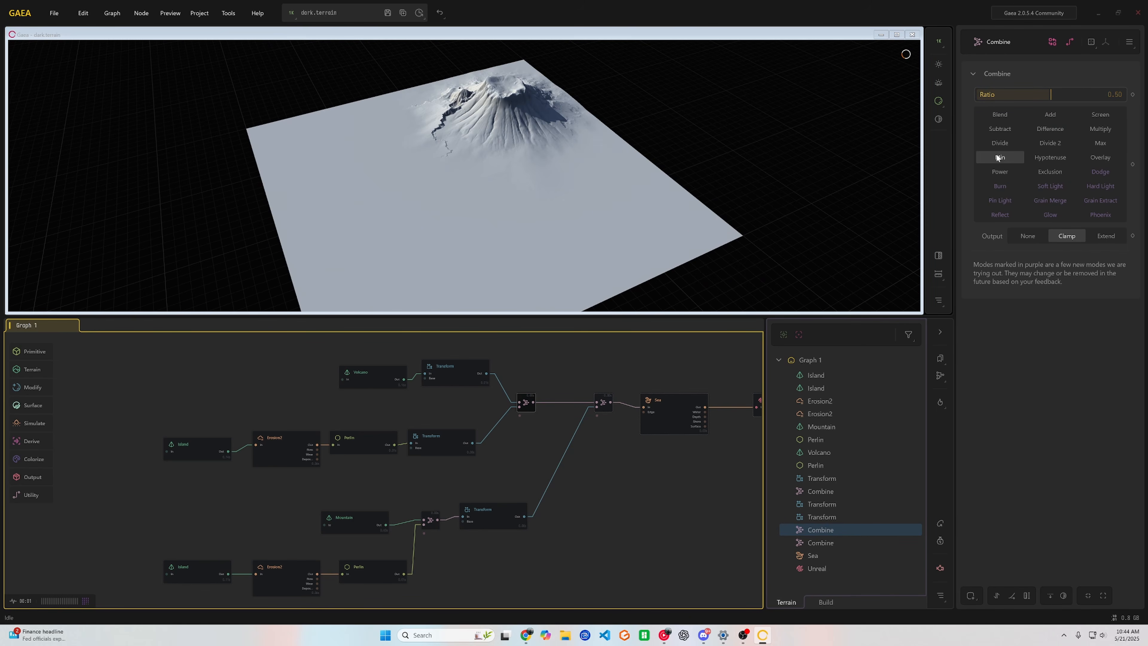
click(1055, 154)
click(1096, 157)
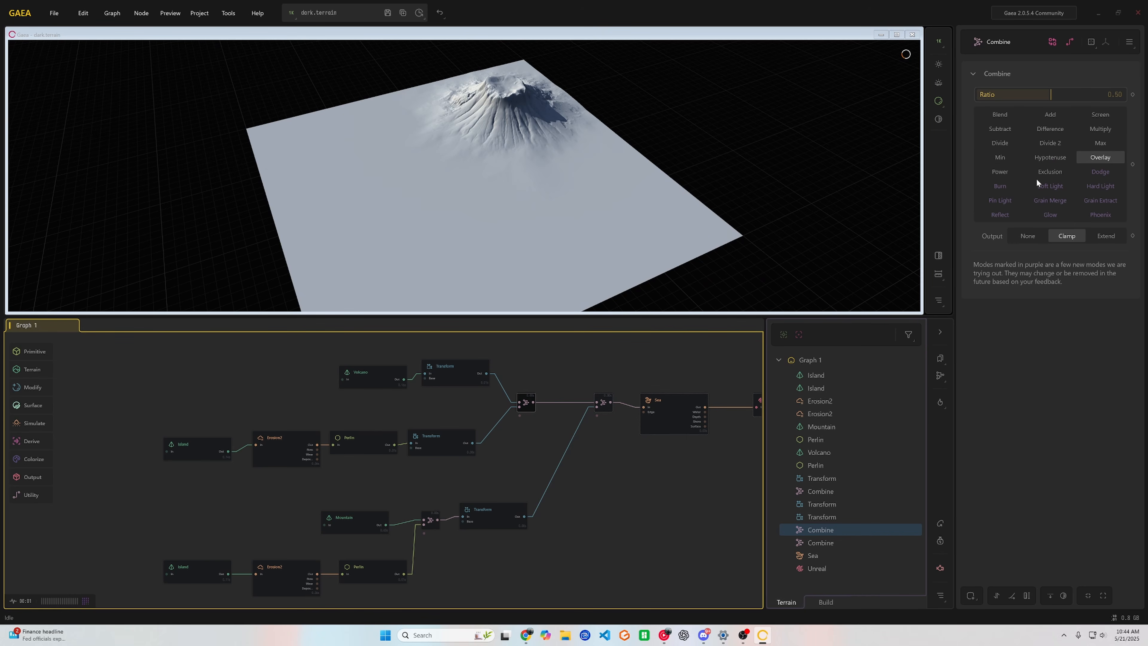
click(1049, 171)
click(1014, 171)
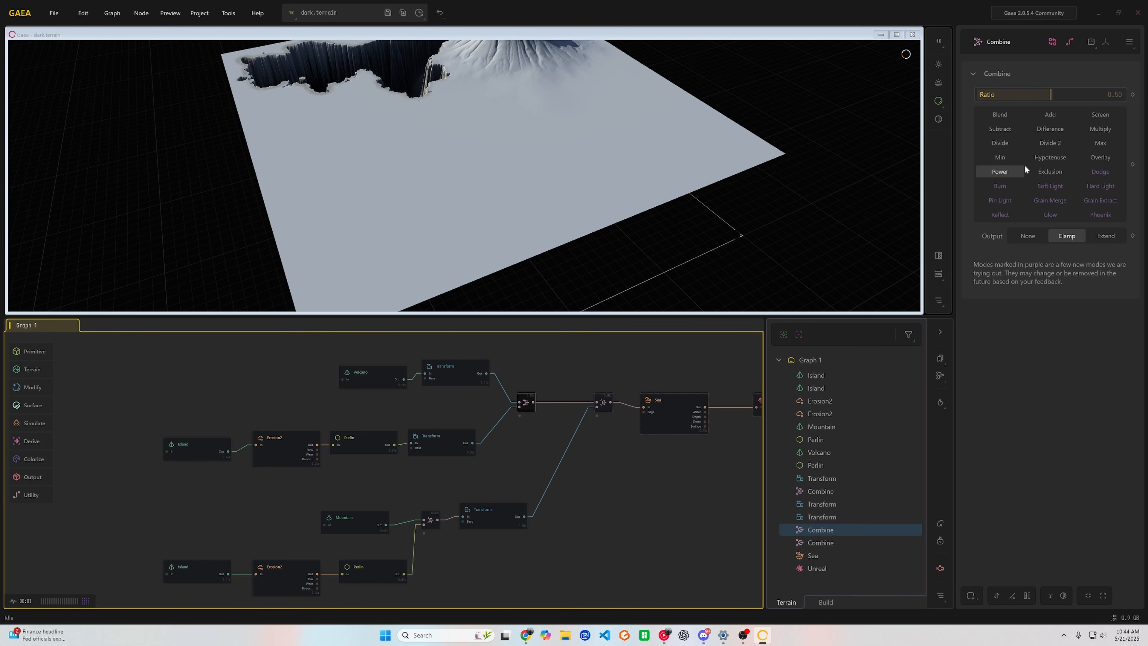
click(1109, 144)
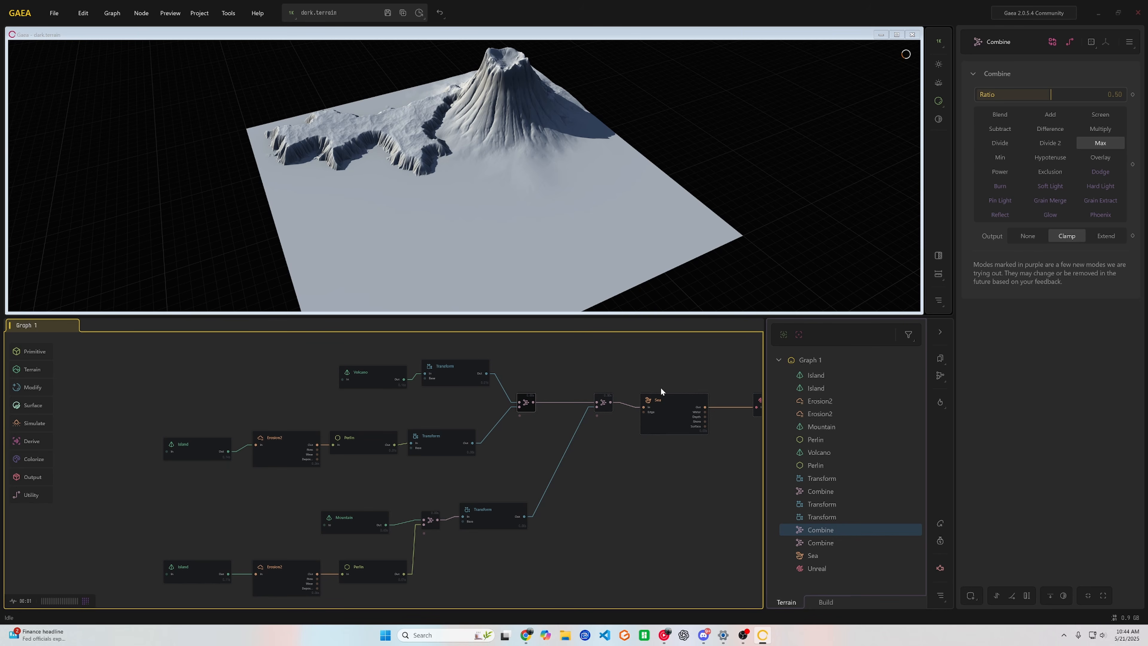
- Examine the terrain at the final Combine node, the Sea node and the Unreal output node
click(606, 402)
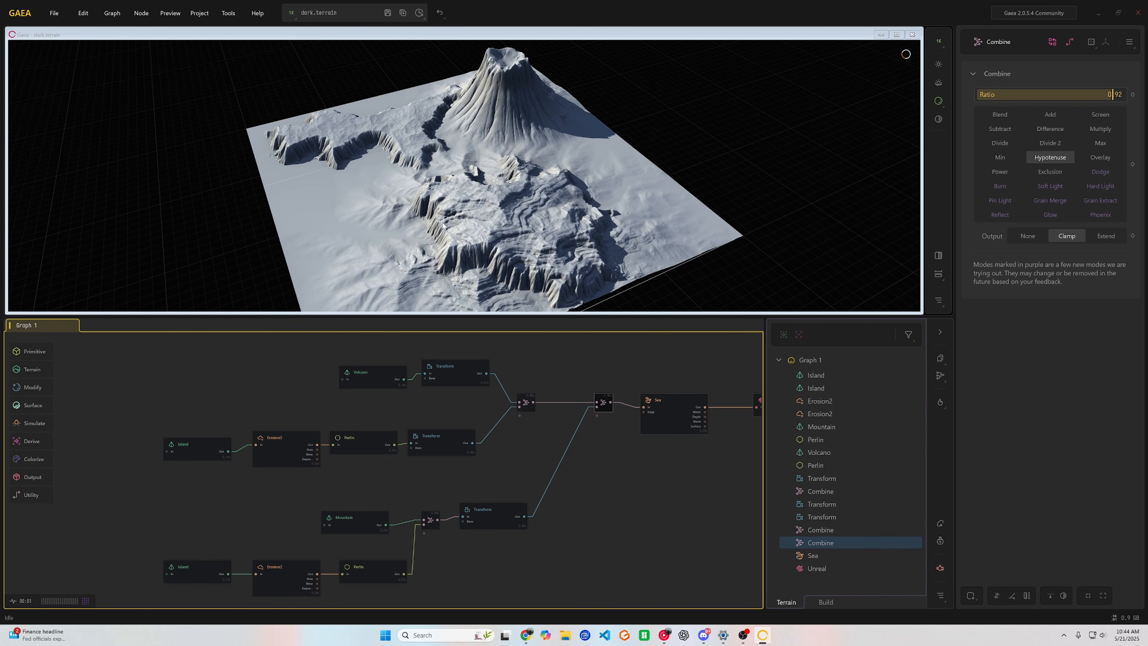
drag(380, 173, 611, 256)
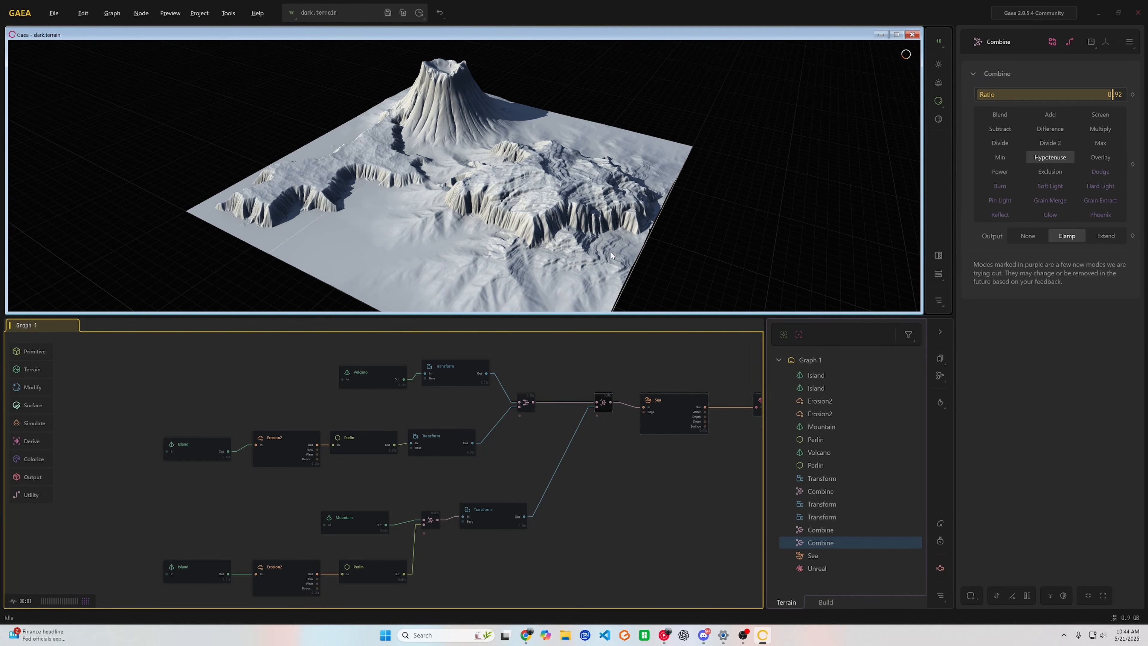
click(673, 409)
drag(393, 198, 494, 194)
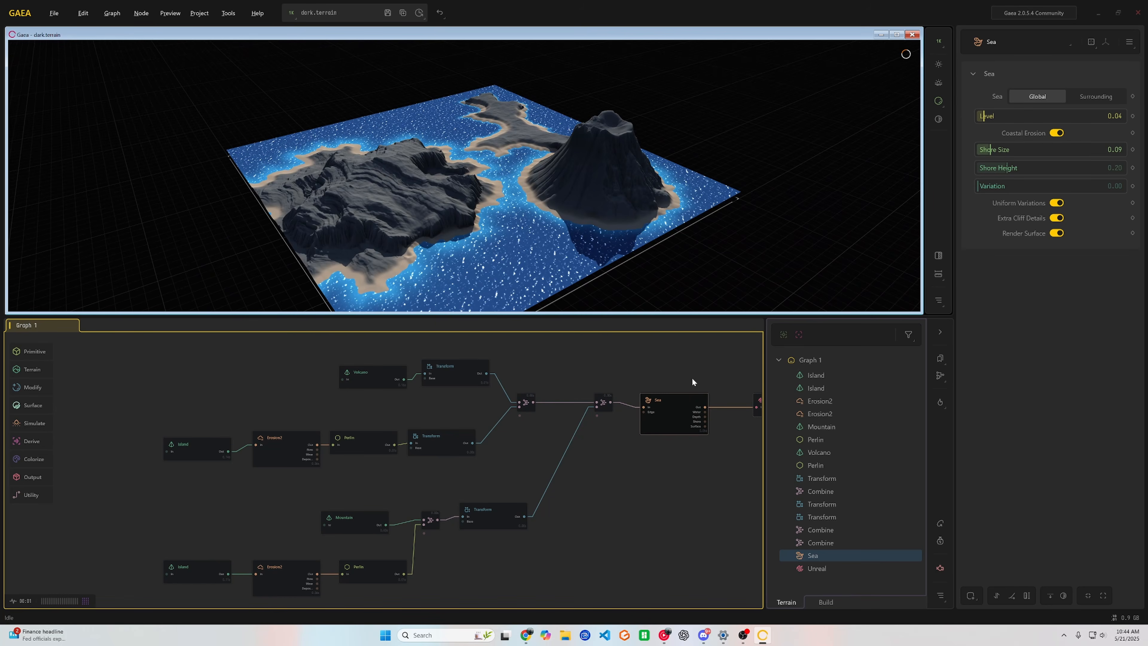
click(758, 403)
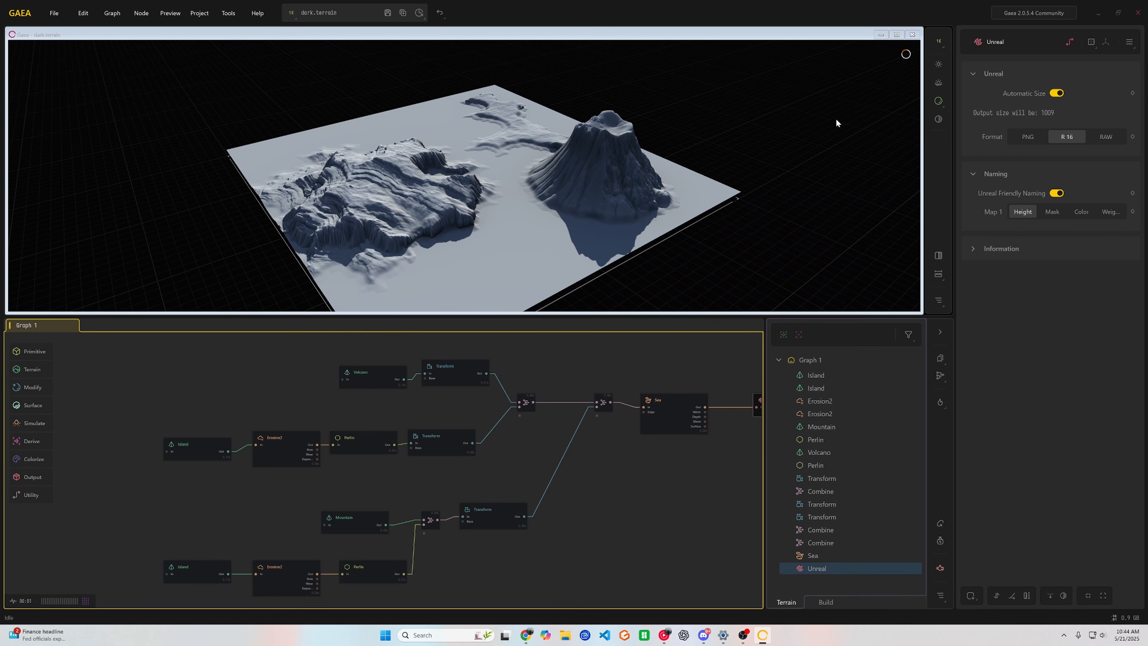
click(366, 203)
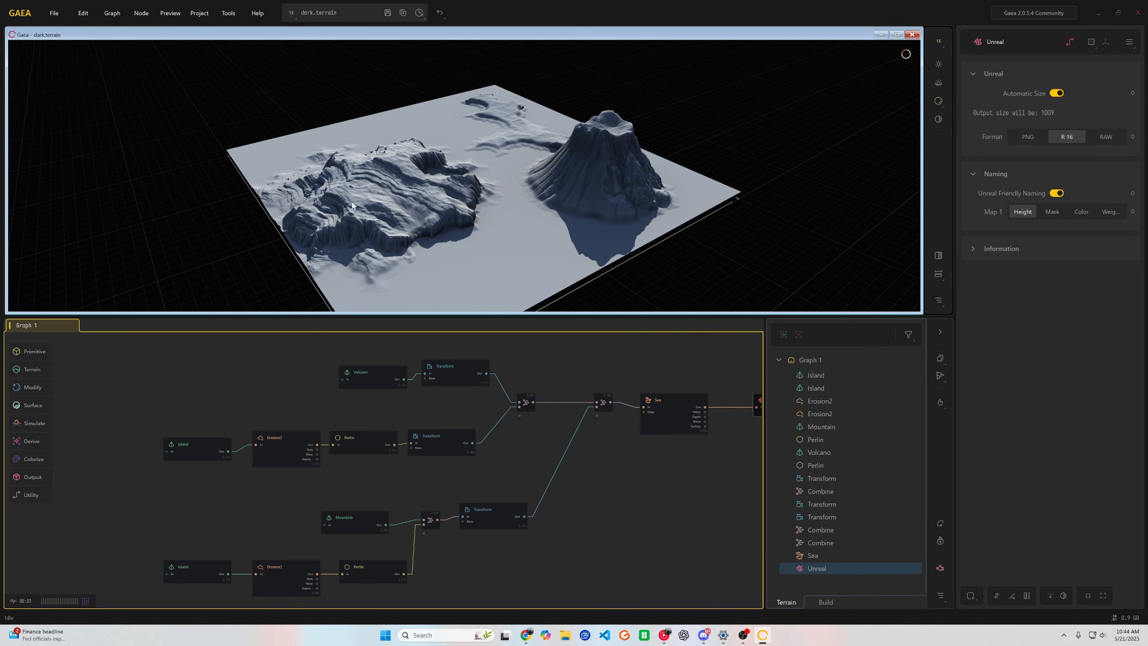
drag(352, 202, 443, 191)
scroll(387, 206, up, 4)
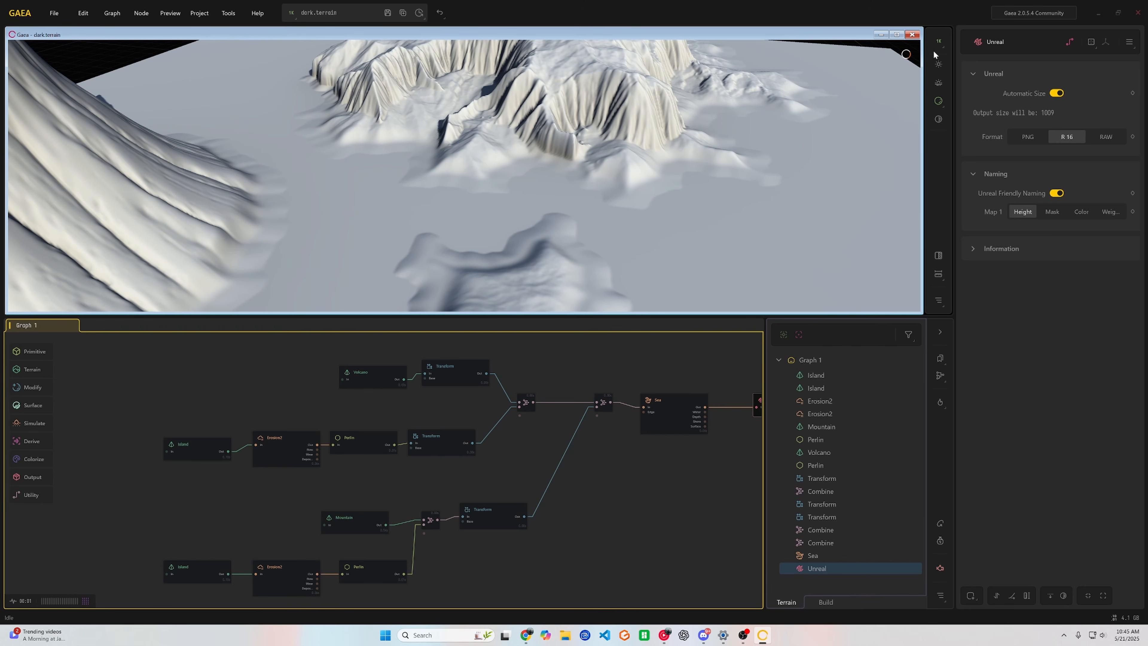
- Inspect the Unreal output's fine detail at a 4096 x 4096 preview resolution and return the preview to 1024 x 1024
click(938, 42)
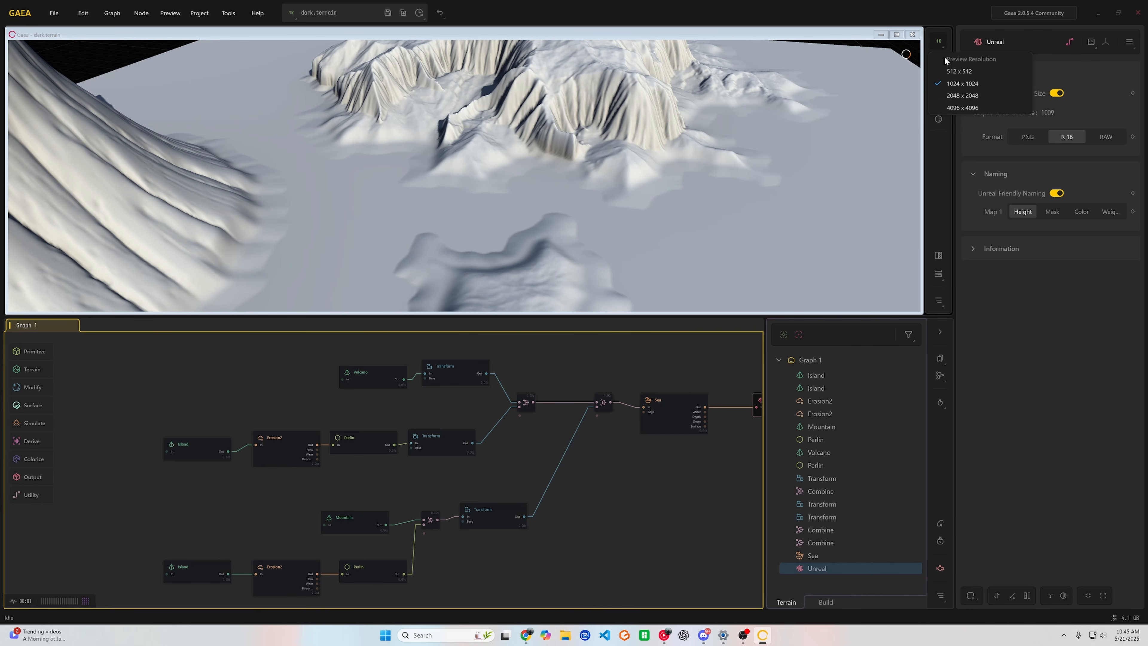
click(953, 104)
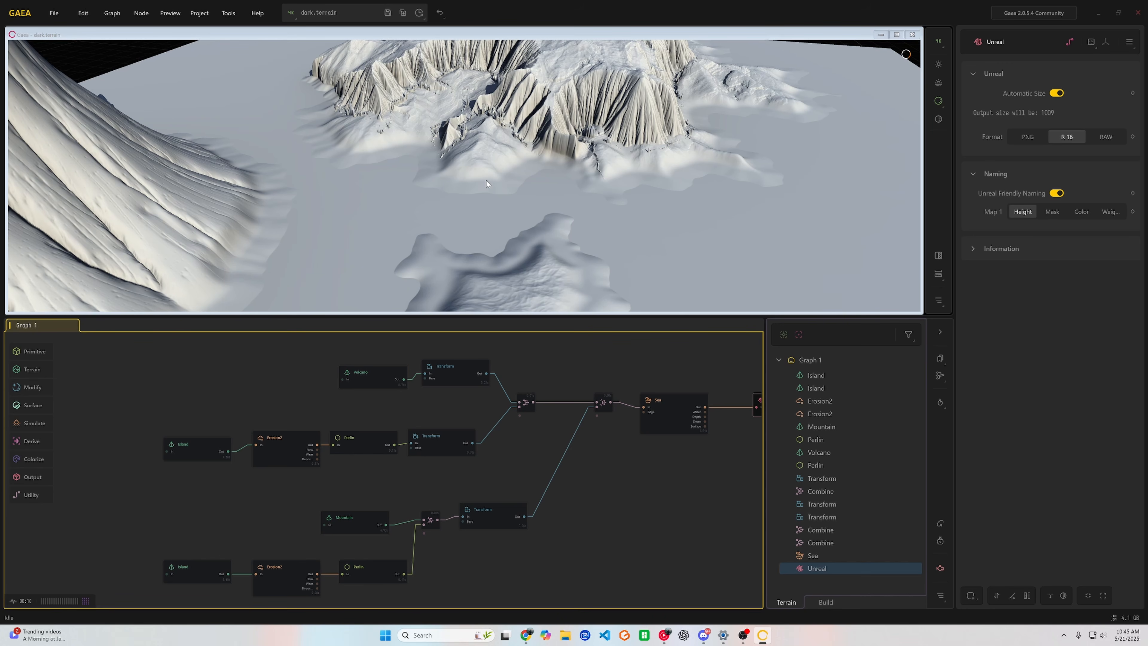
drag(482, 160, 660, 132)
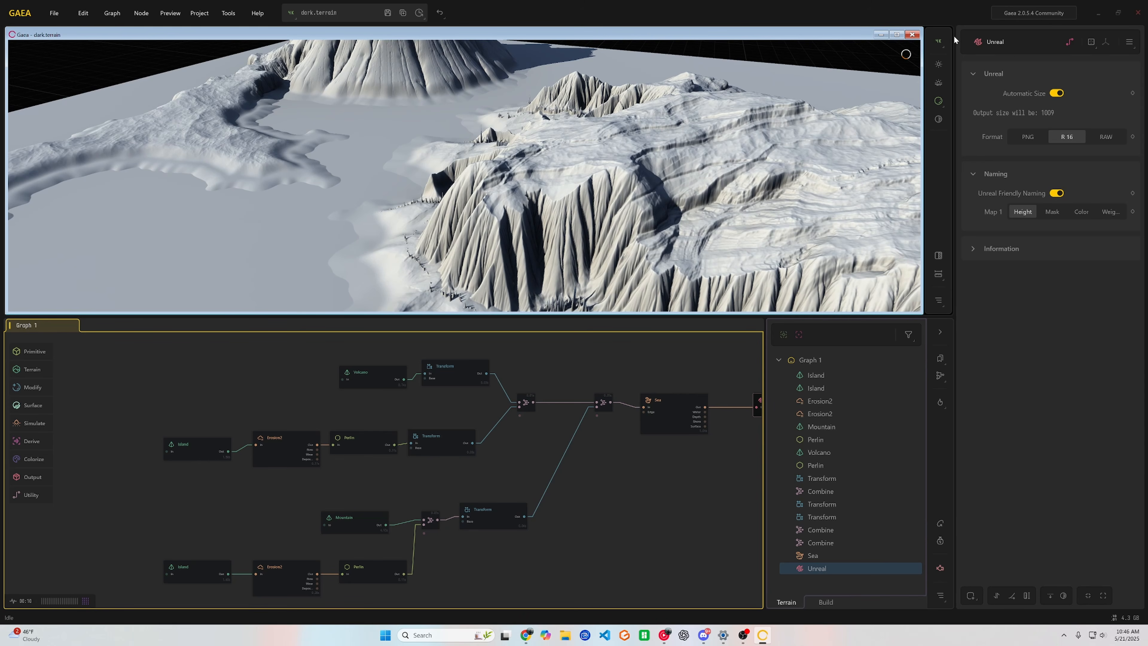
click(939, 41)
click(954, 84)
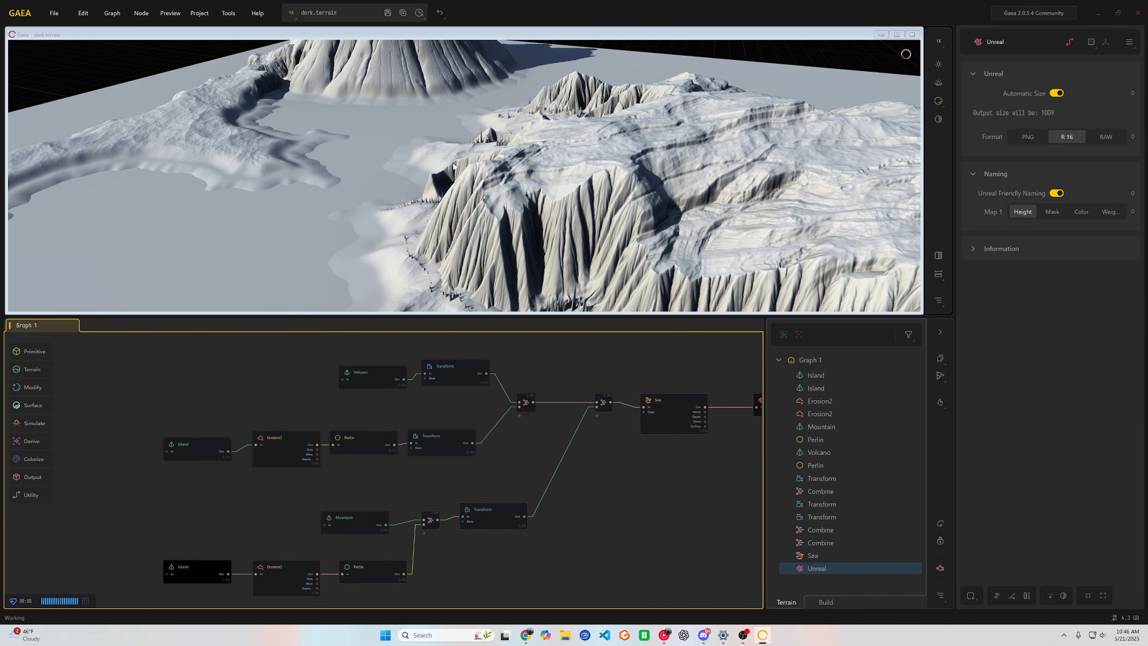
- Examine the Build and Export dialog, cancel it without building, and inspect the whole terrain from the volcano side
click(239, 11)
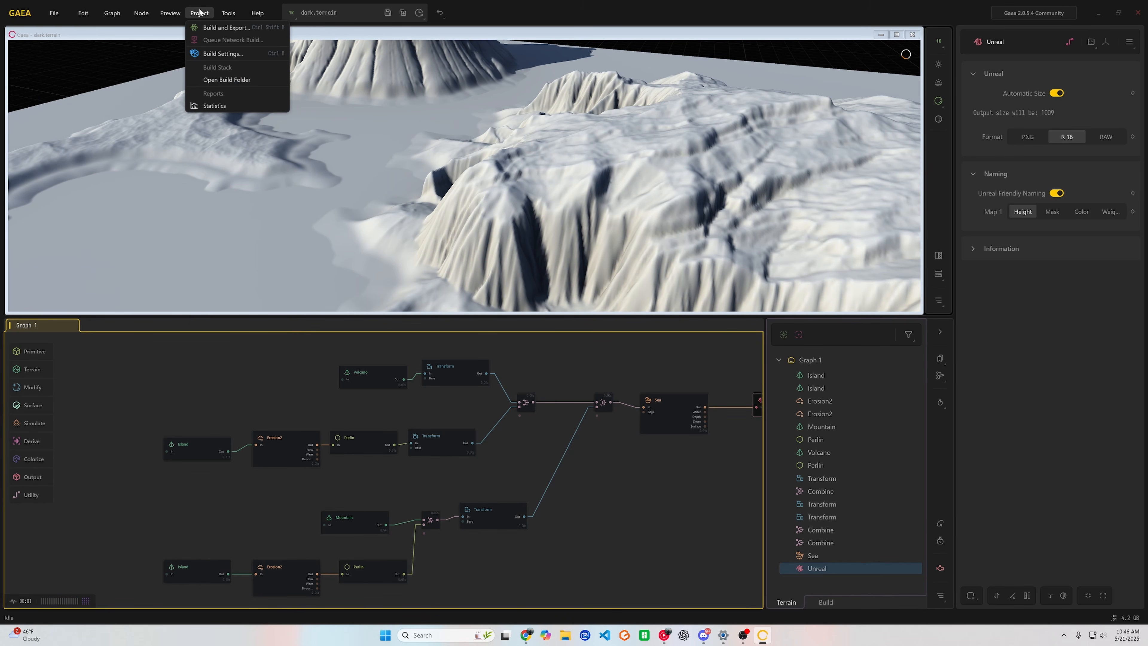
click(209, 29)
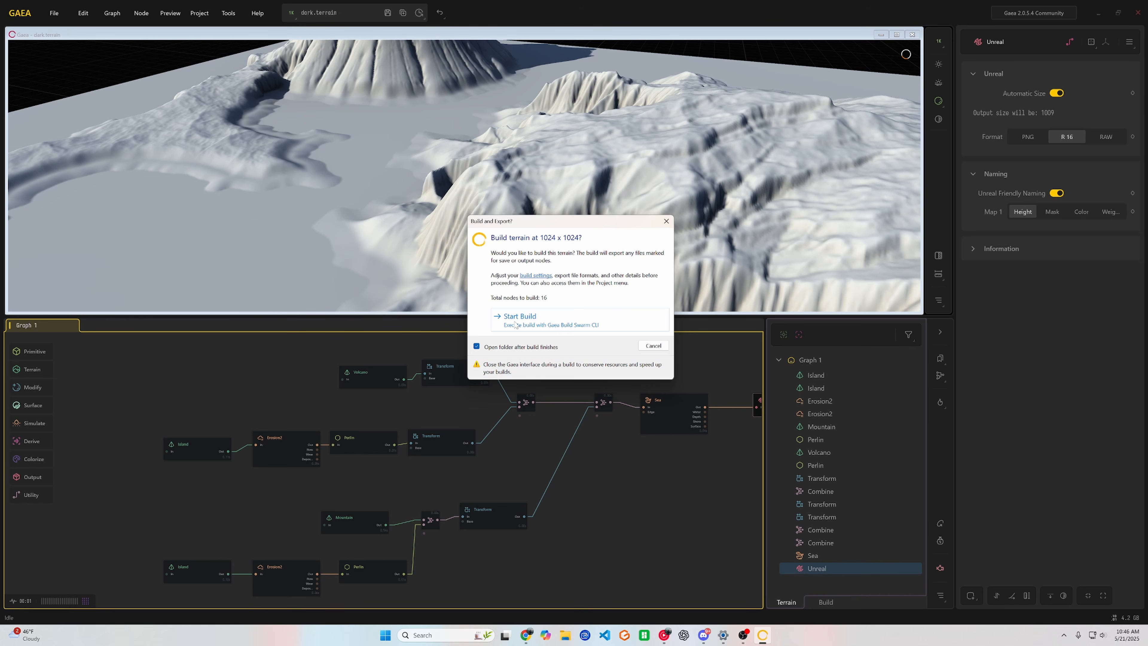
click(653, 345)
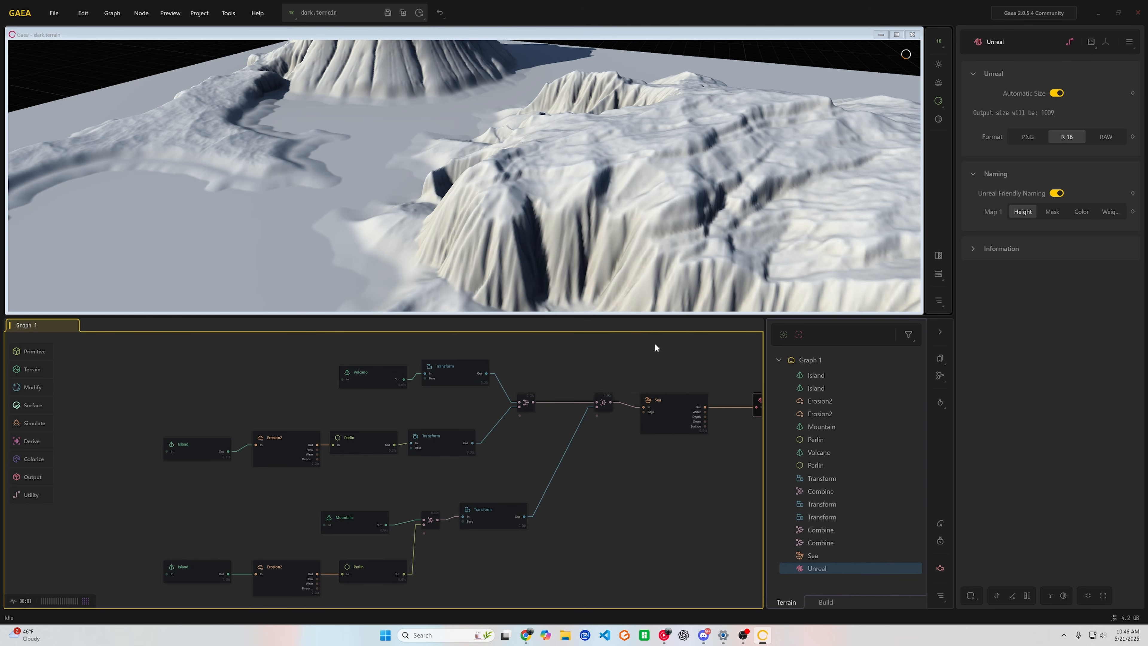
scroll(417, 194, down, 10)
mouse_move(417, 194)
mouse_down()
mouse_move(442, 175)
mouse_move(506, 185)
mouse_up()
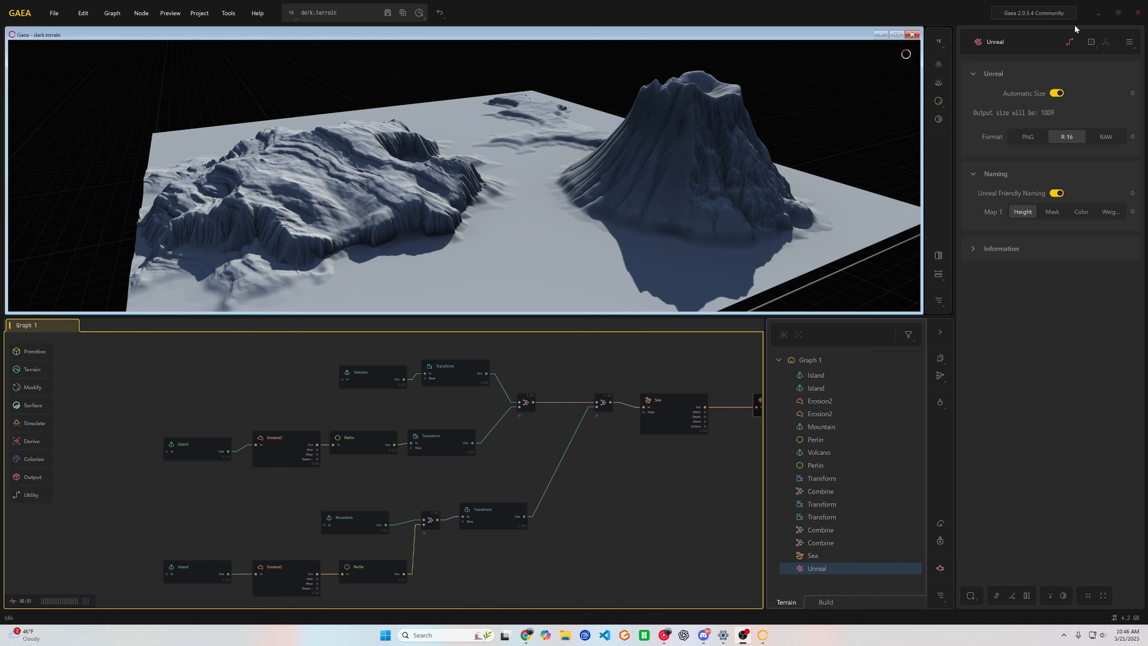
- Switch to Unreal Engine, open the FreeRunGasp project and create a new level from the Empty Open World template
click(1098, 12)
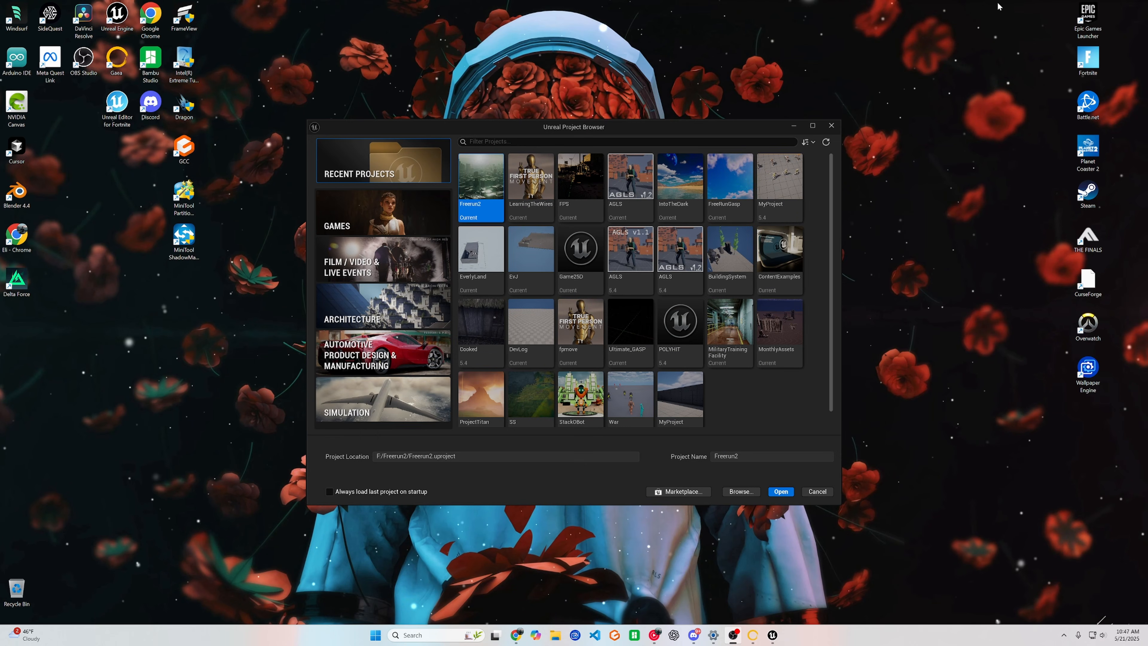
double_click(718, 194)
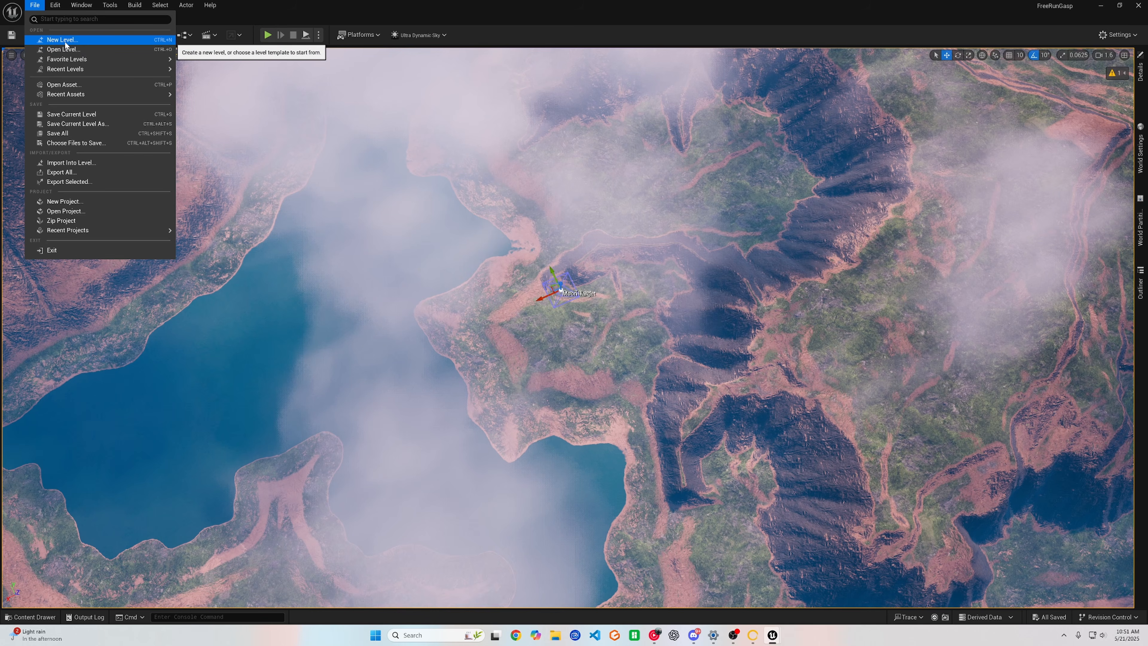
click(64, 40)
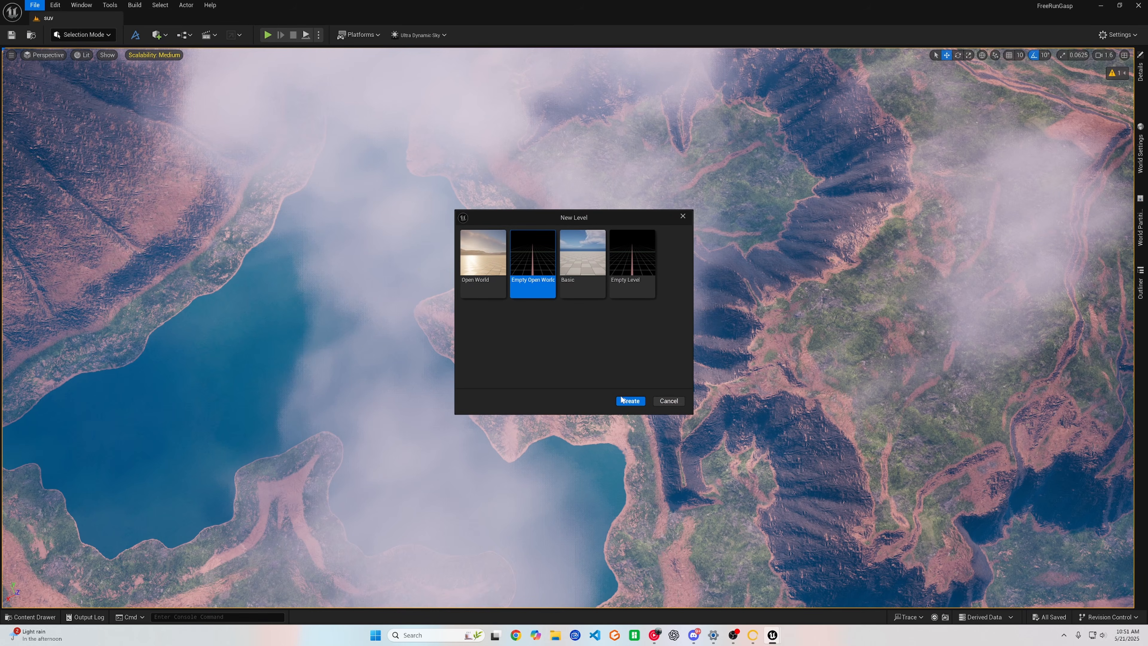
click(622, 400)
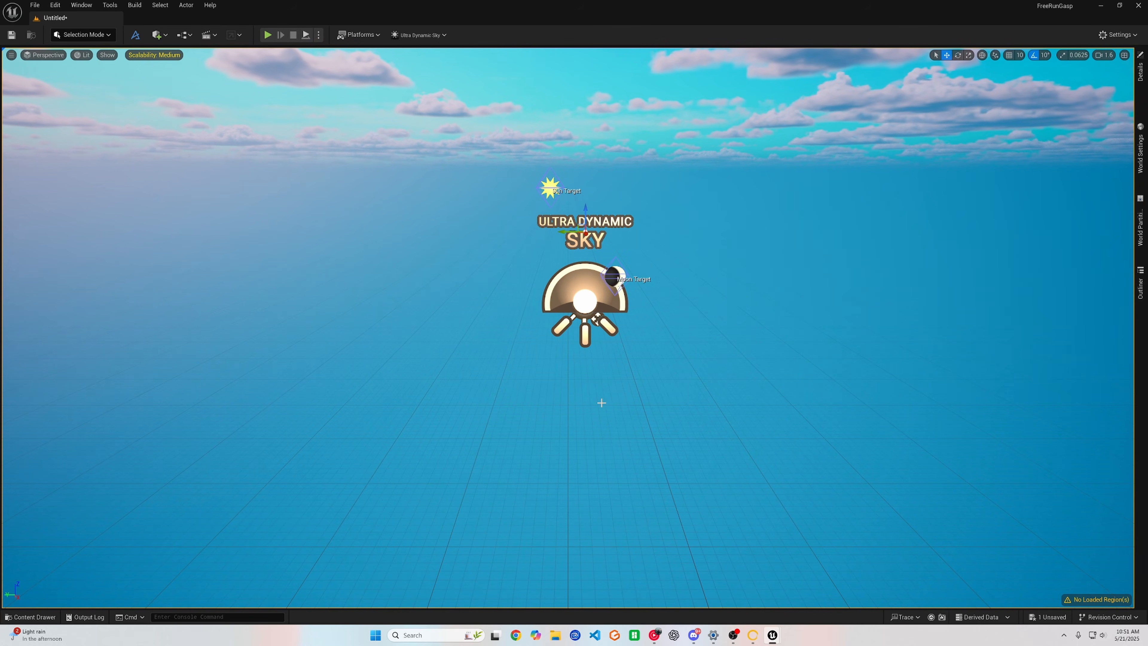
- In Landscape mode, set up a new landscape from file using the heightmap H_Sea_Out.r16
click(83, 34)
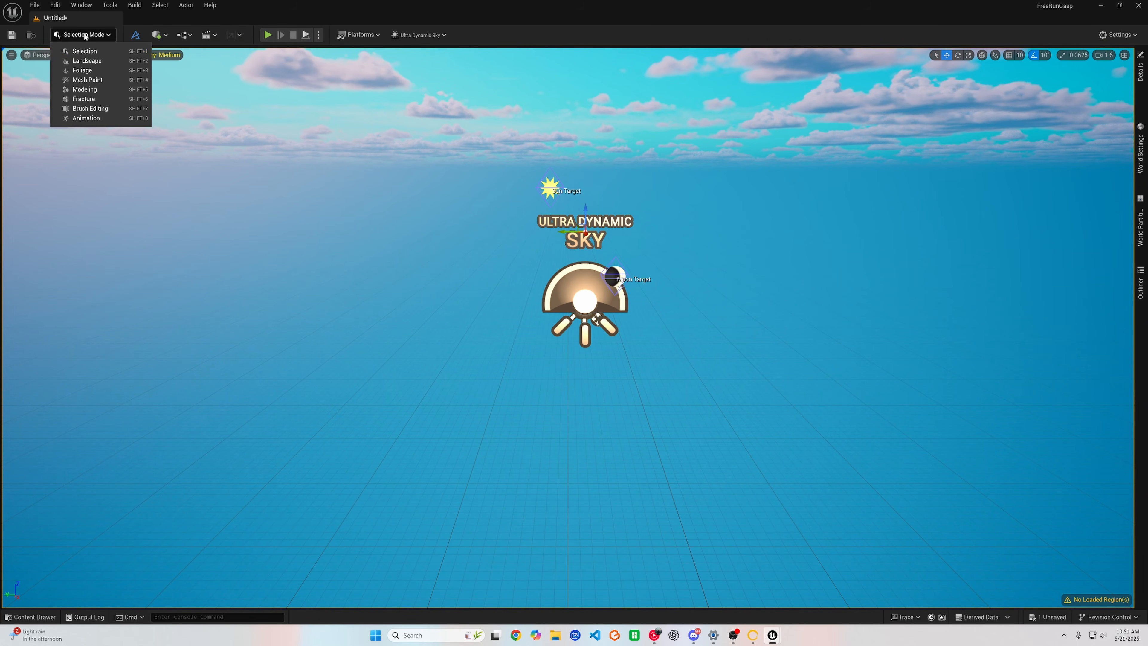
click(92, 61)
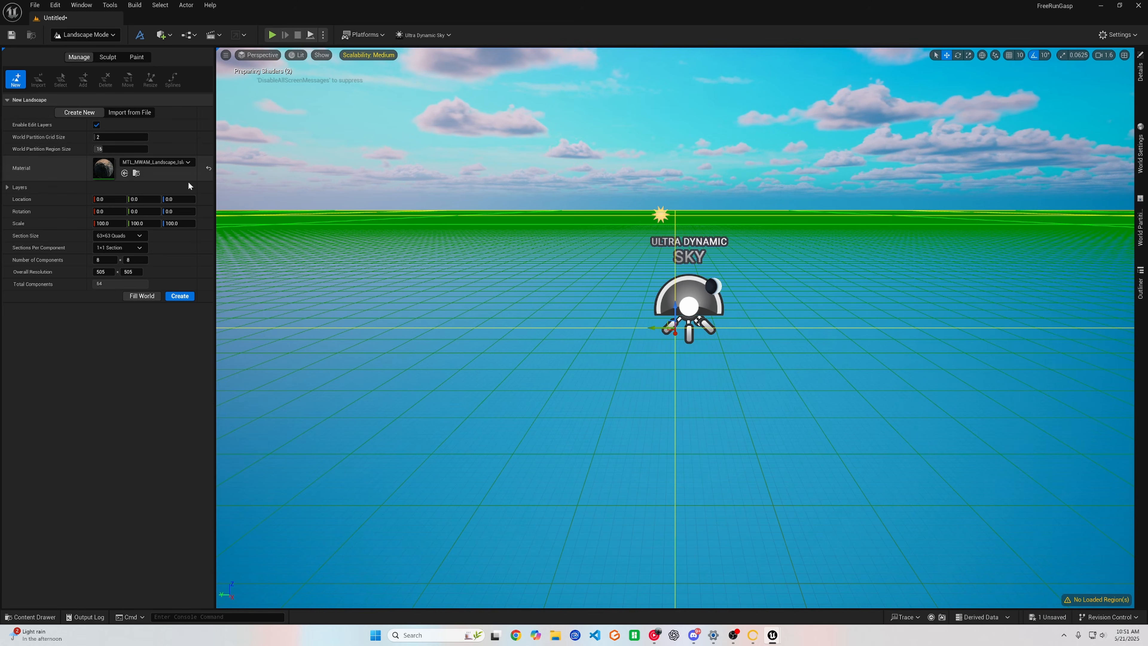
click(130, 113)
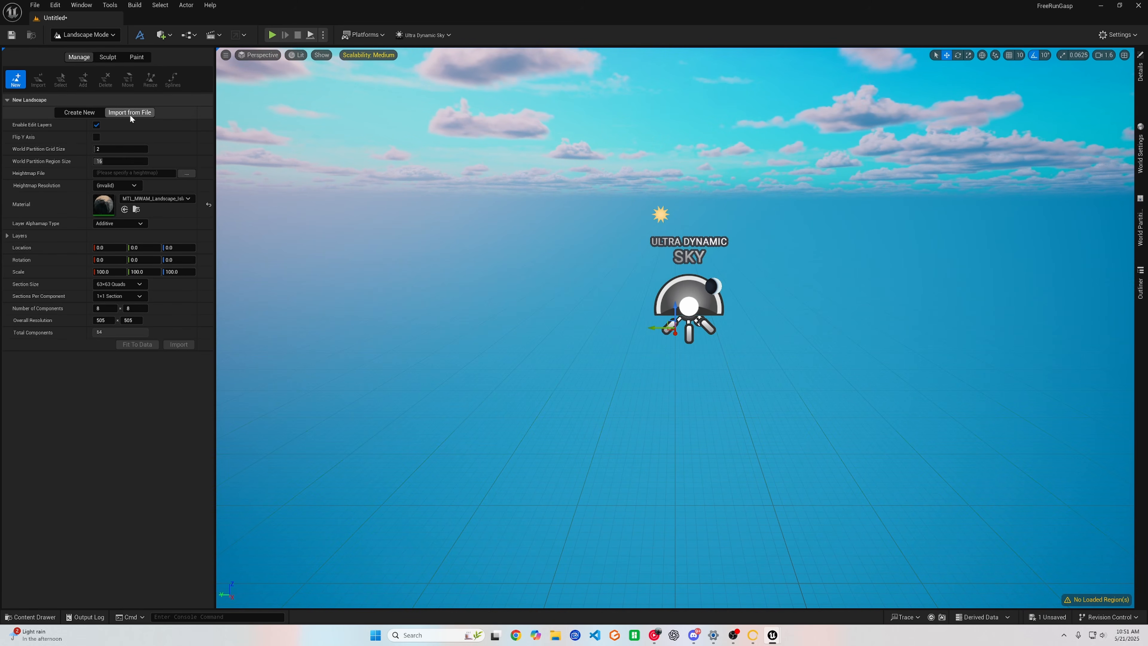
click(185, 173)
click(196, 73)
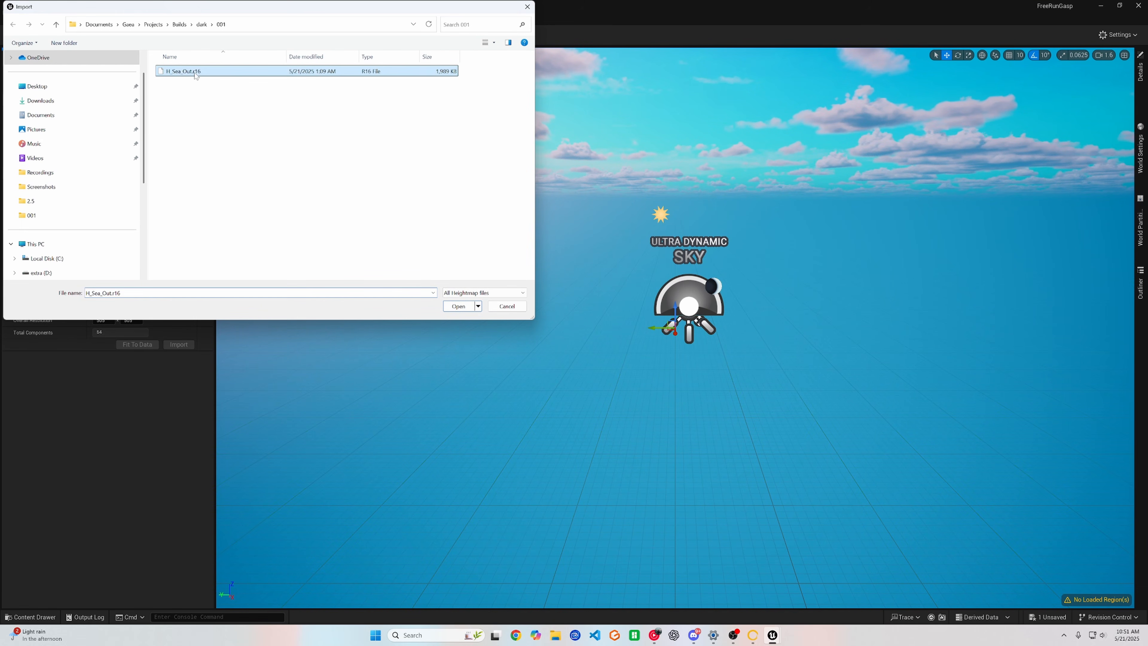
click(458, 307)
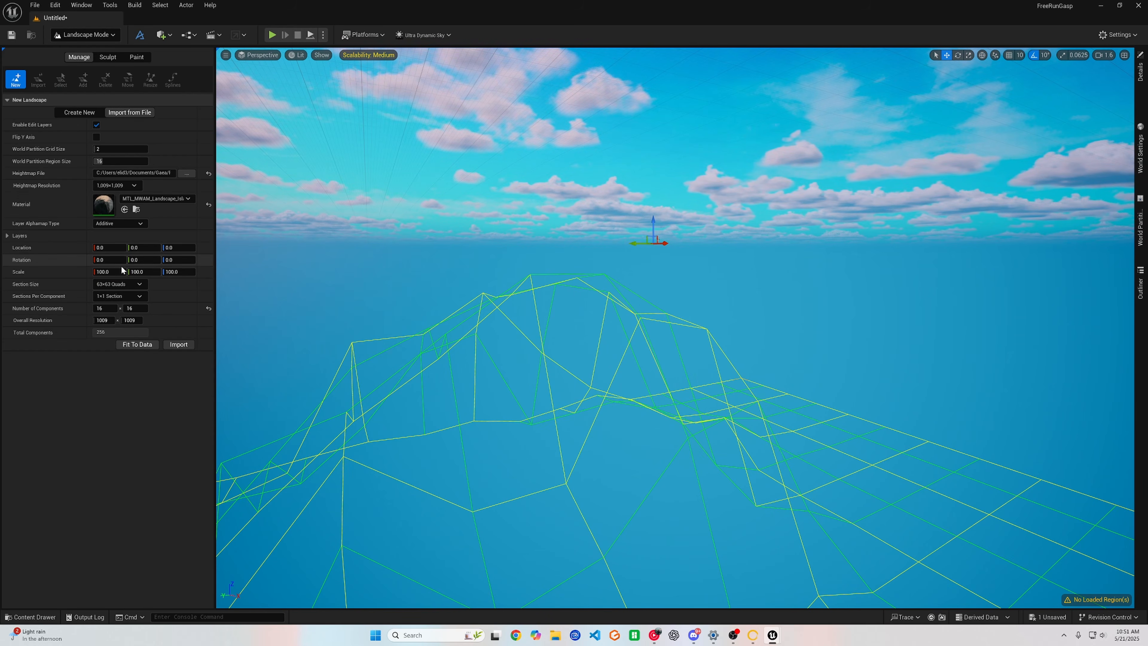
- Set the landscape's X and Y scale to 495 and import it into the level
text(4)
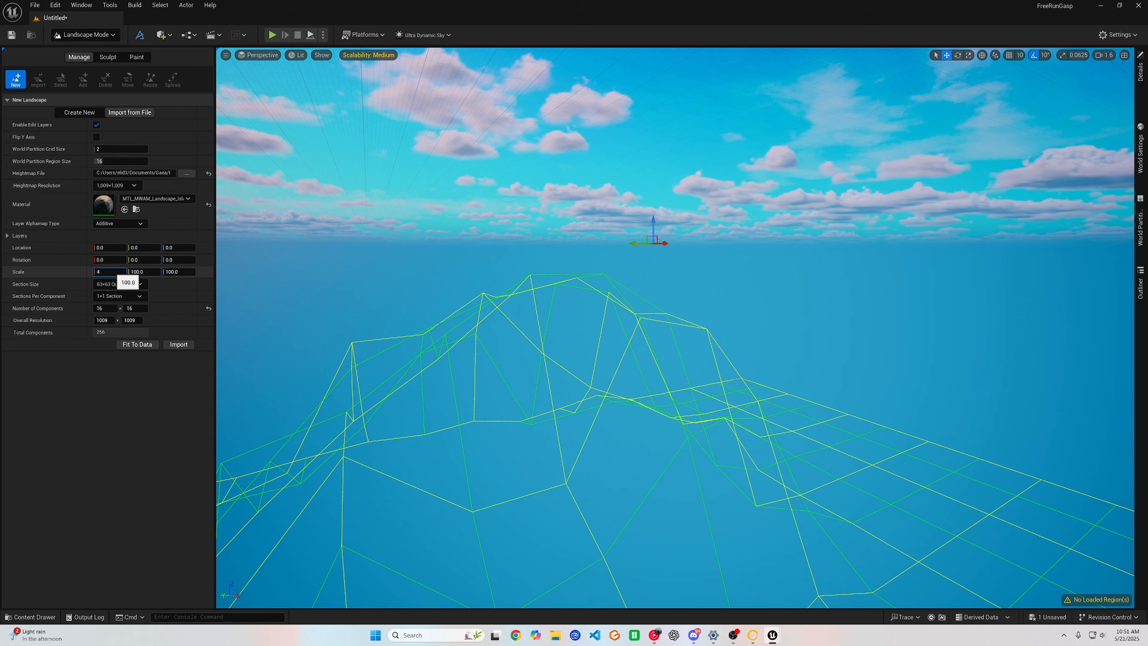
text(95)
key(Return)
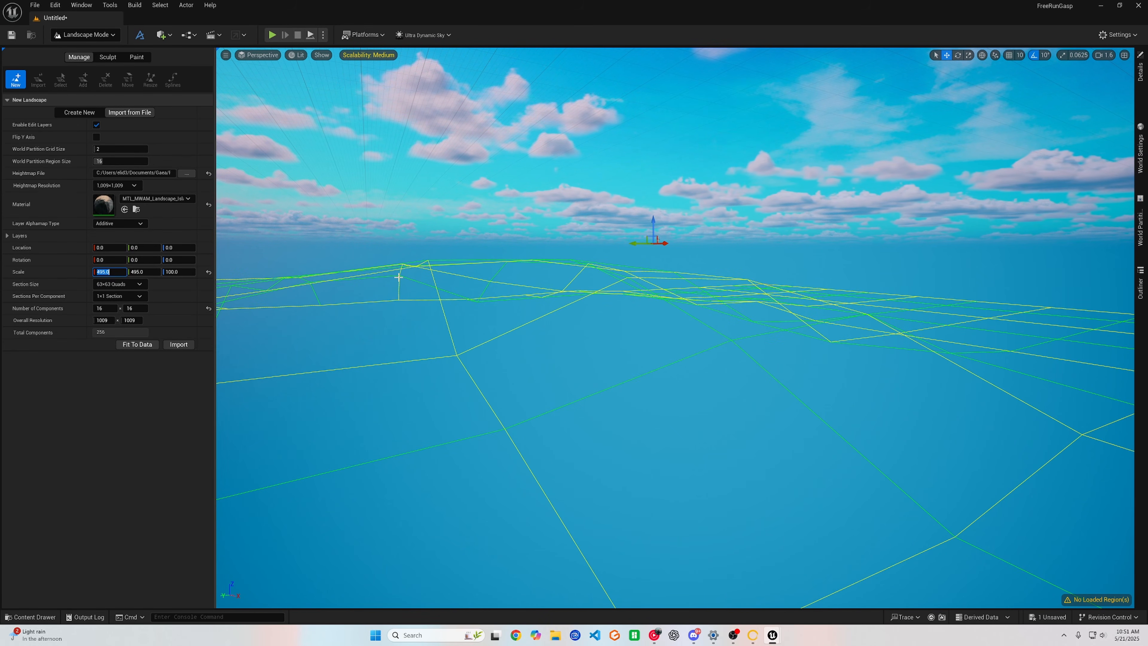
click(178, 344)
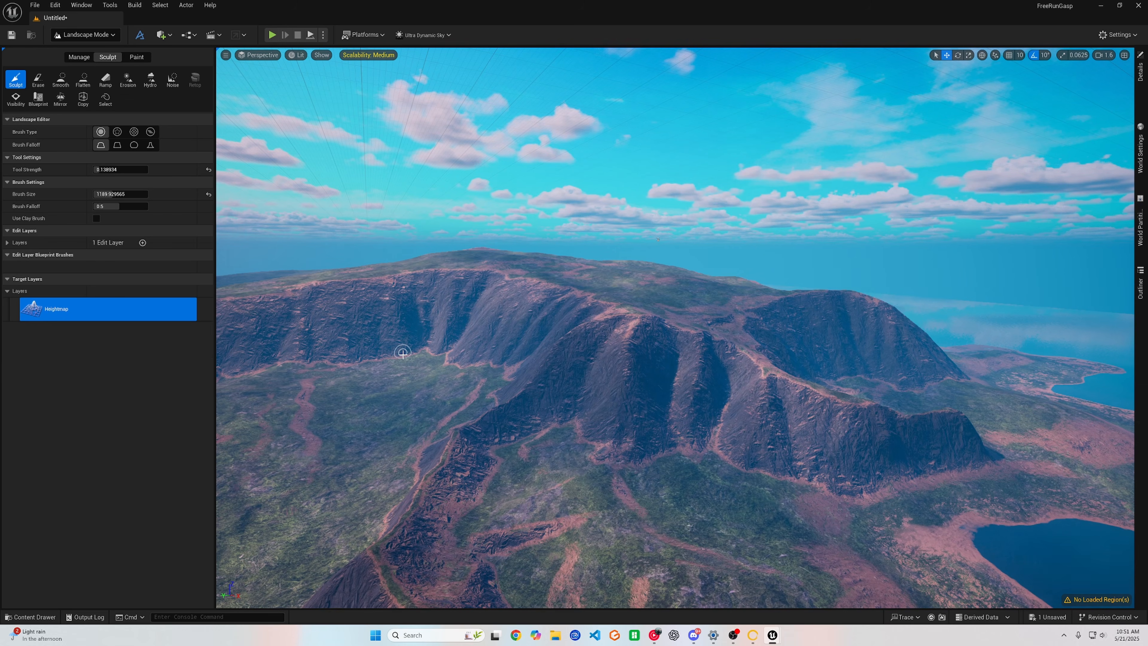
- Inspect the imported terrain around the volcano and set the level's GameMode Override to GM_Sandbox
right_drag(677, 414, 1100, 239)
scroll(1035, 439, up, 8)
scroll(1121, 452, up, 2)
click(1140, 151)
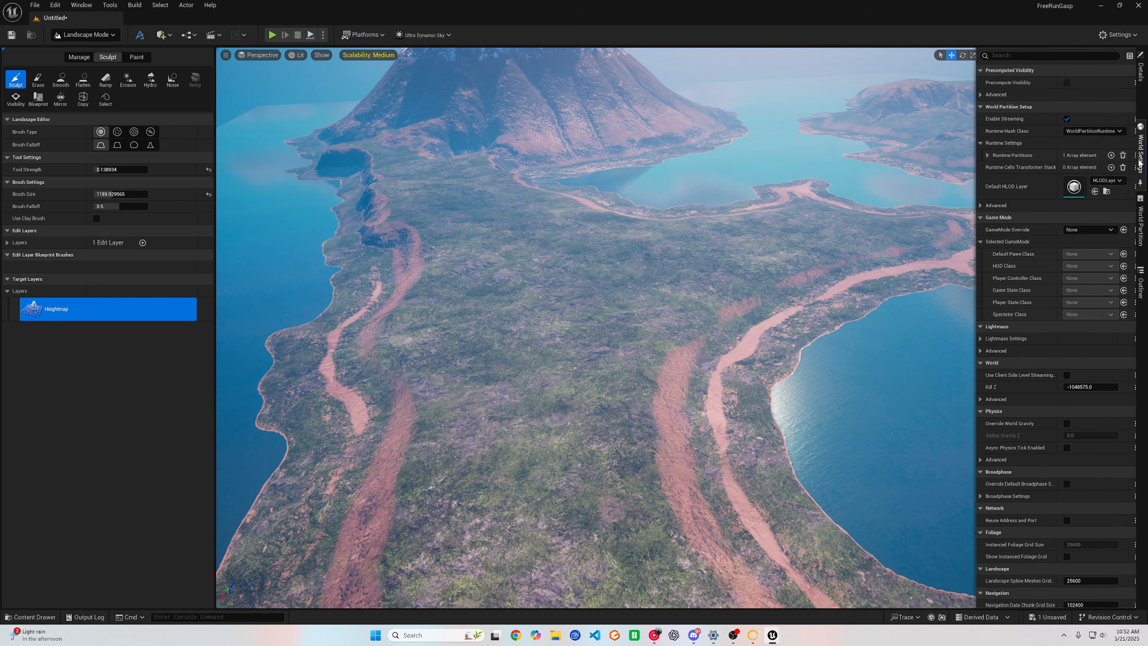
click(1078, 230)
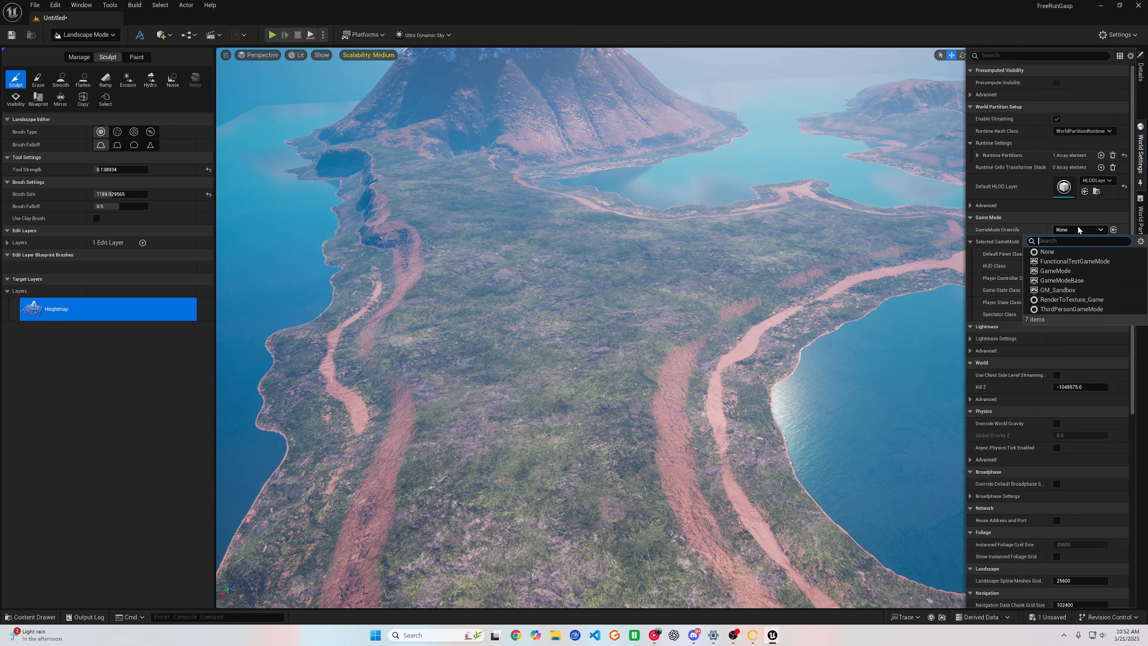
click(1075, 290)
- Start a play test from a spot on the grassy land in front of the volcano
click(543, 398)
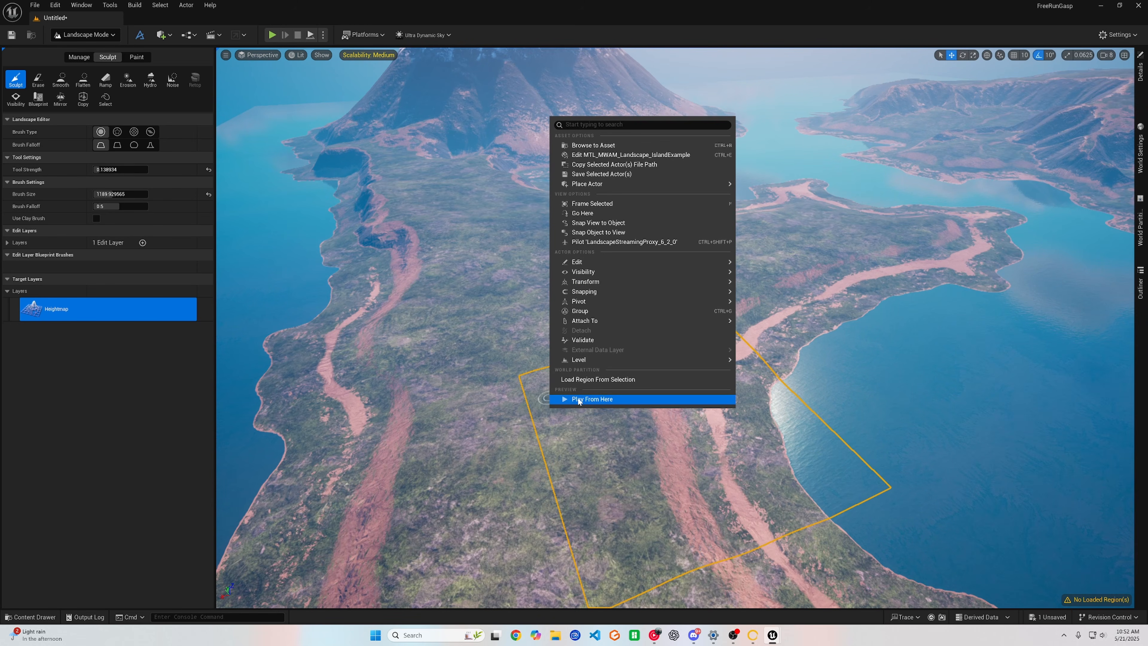
key(alt+p)
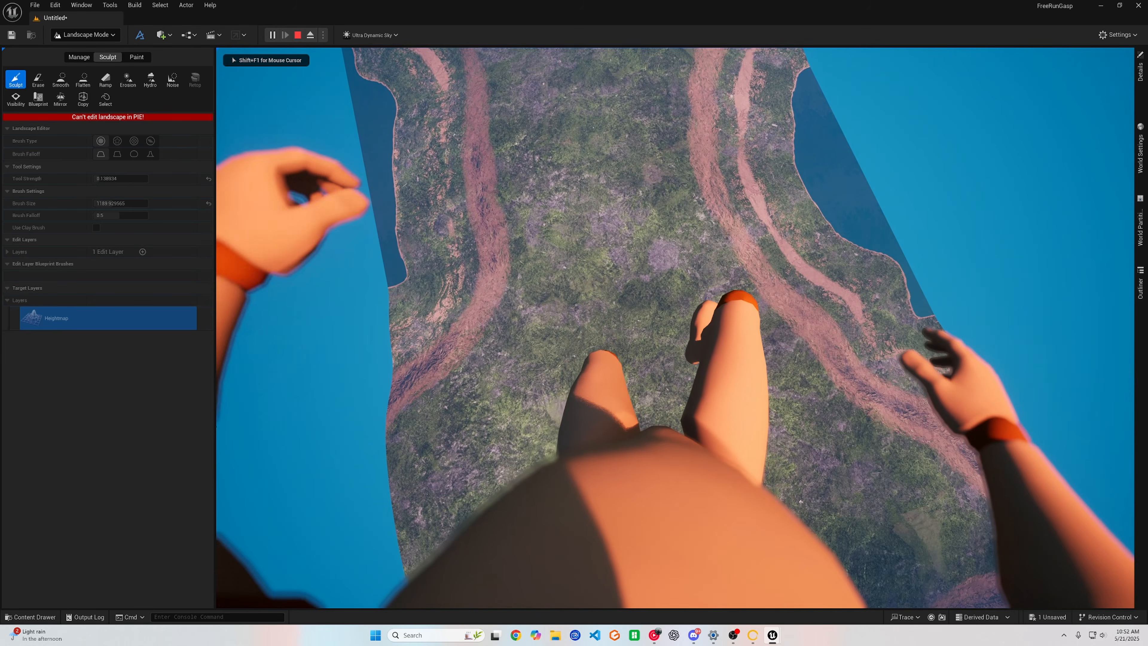